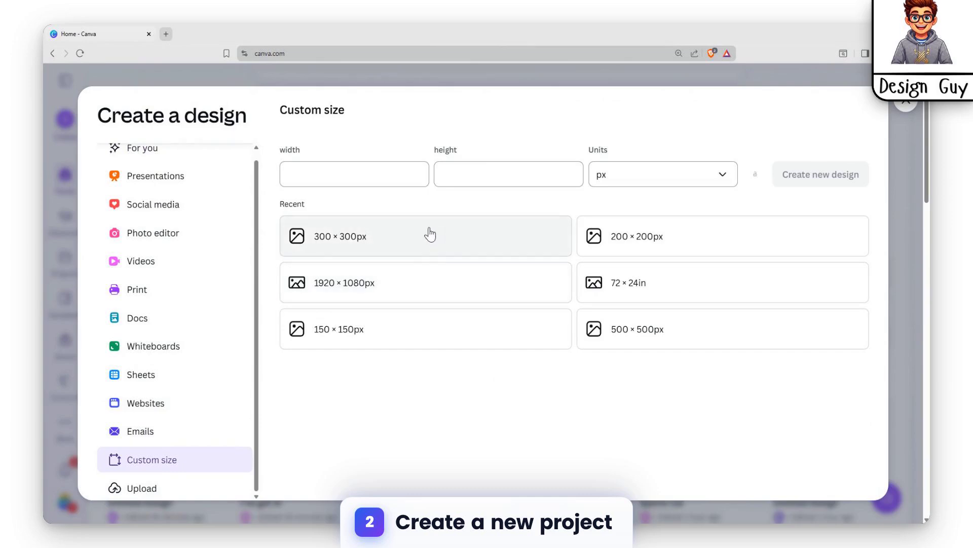
# Step: Create a 300 × 300 px design and open the full set of magic recommendations for photo elements
pyautogui.click(432, 233)
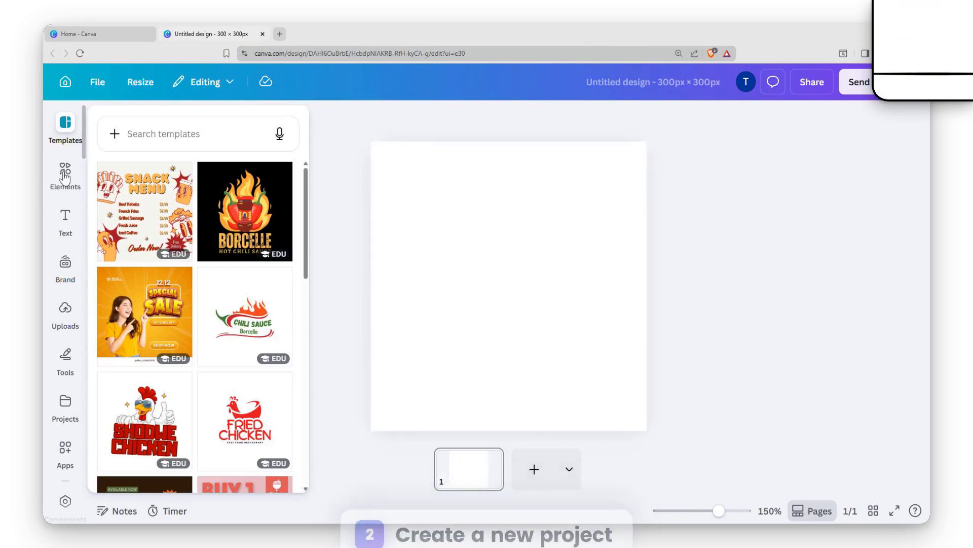
pyautogui.click(58, 188)
pyautogui.scroll(-3, 166, 306)
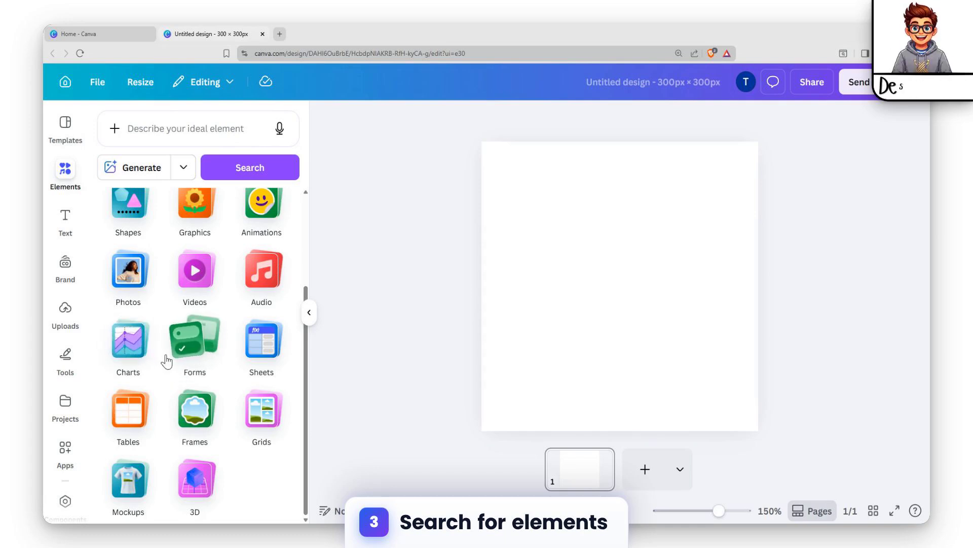
pyautogui.scroll(3, 167, 358)
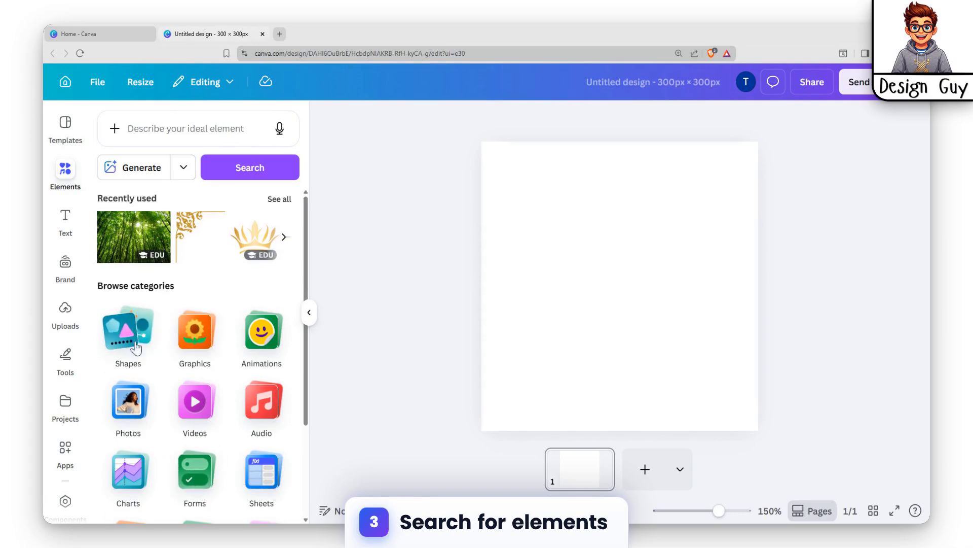
pyautogui.click(131, 400)
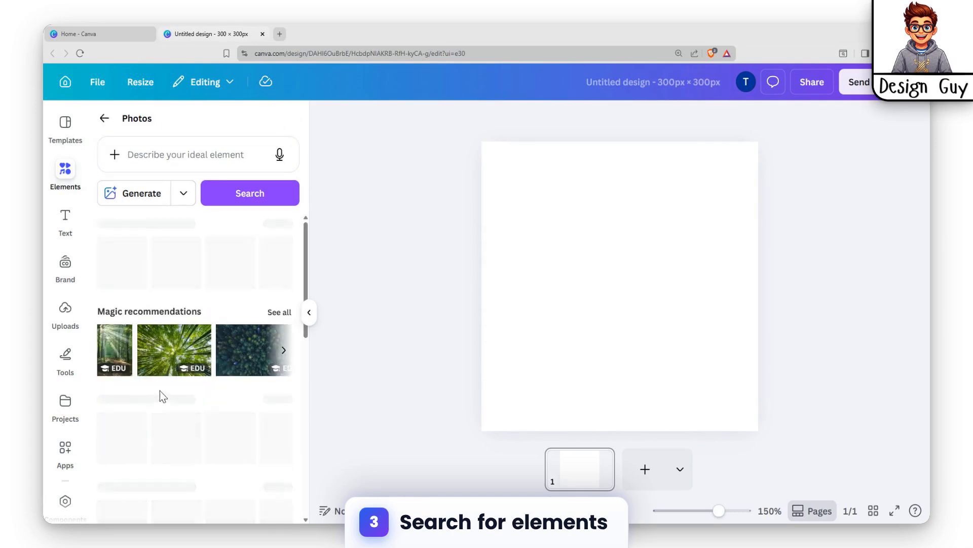
pyautogui.click(280, 312)
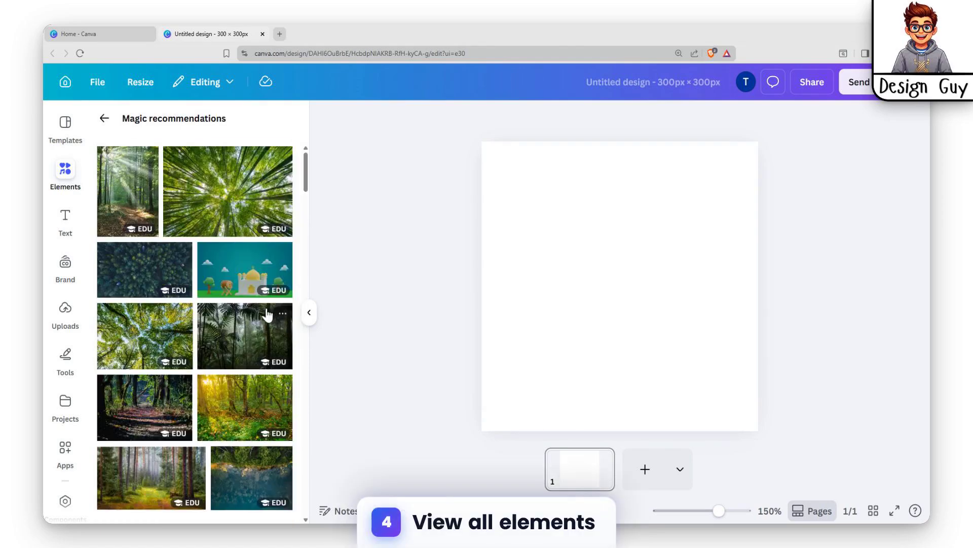
# Step: Browse the recommended photos and add the curved aerial landscape photo to the page
pyautogui.scroll(-10, 243, 256)
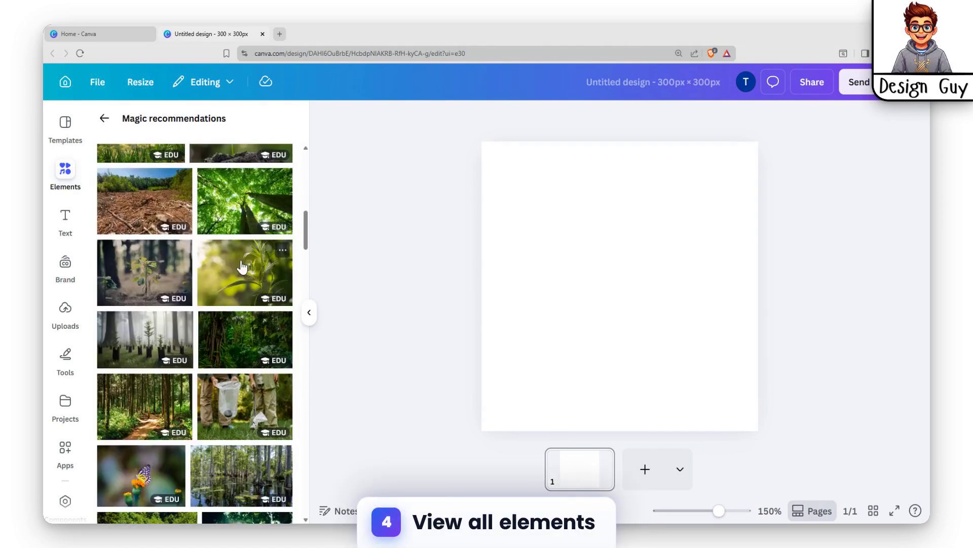
pyautogui.scroll(-4, 239, 282)
pyautogui.scroll(-2, 238, 280)
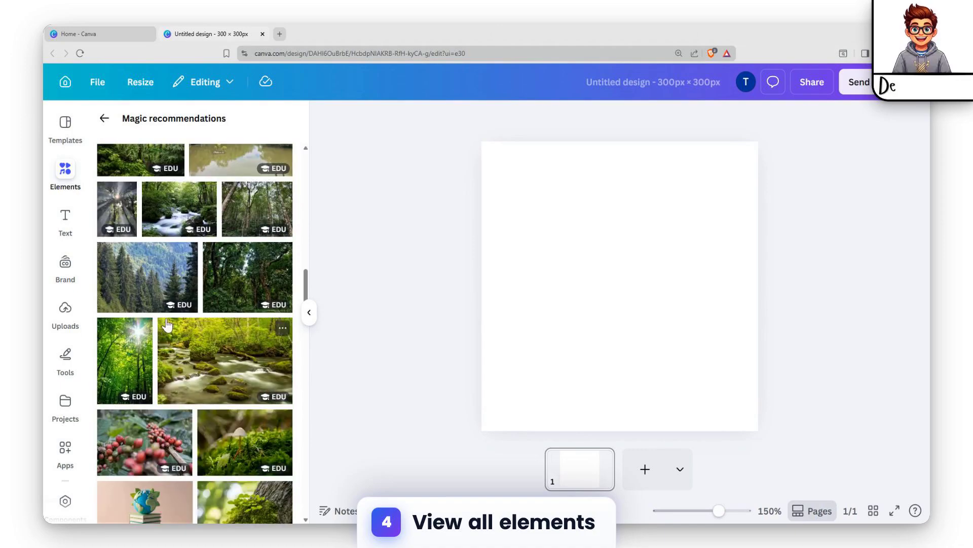
pyautogui.scroll(-10, 167, 319)
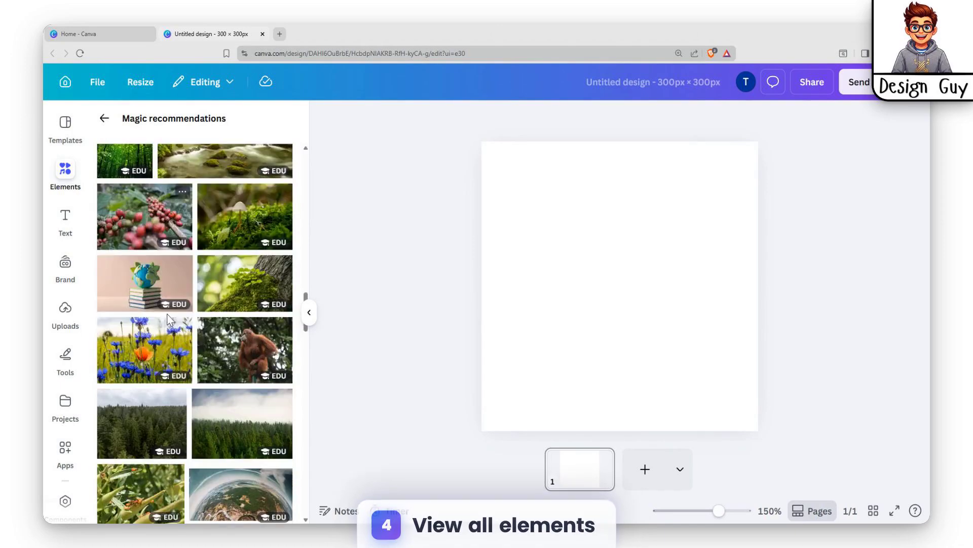
pyautogui.scroll(-12, 167, 318)
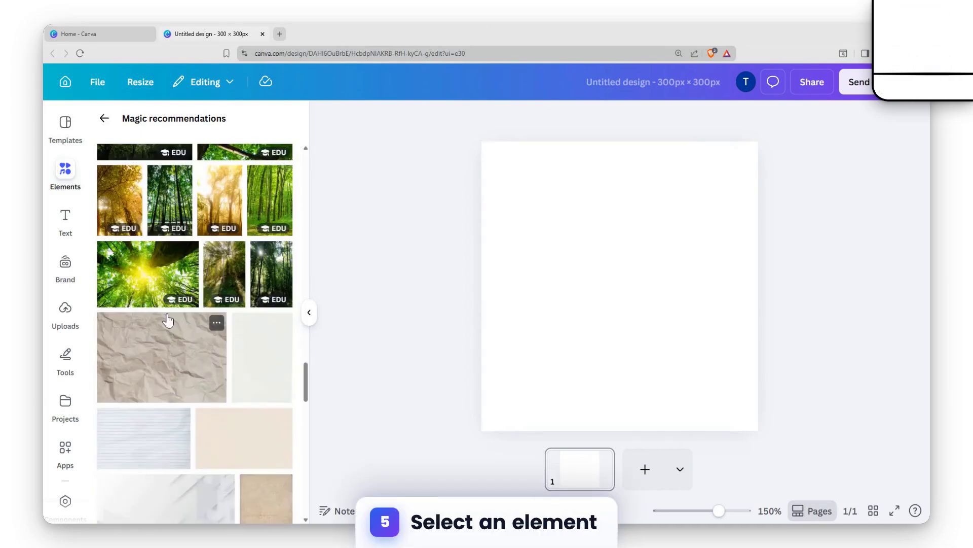
pyautogui.scroll(10, 169, 318)
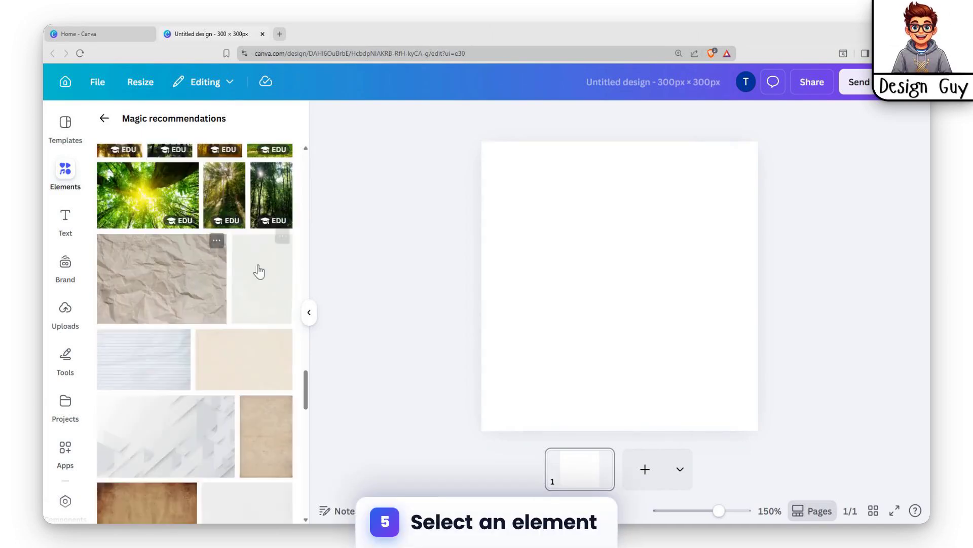
pyautogui.click(240, 302)
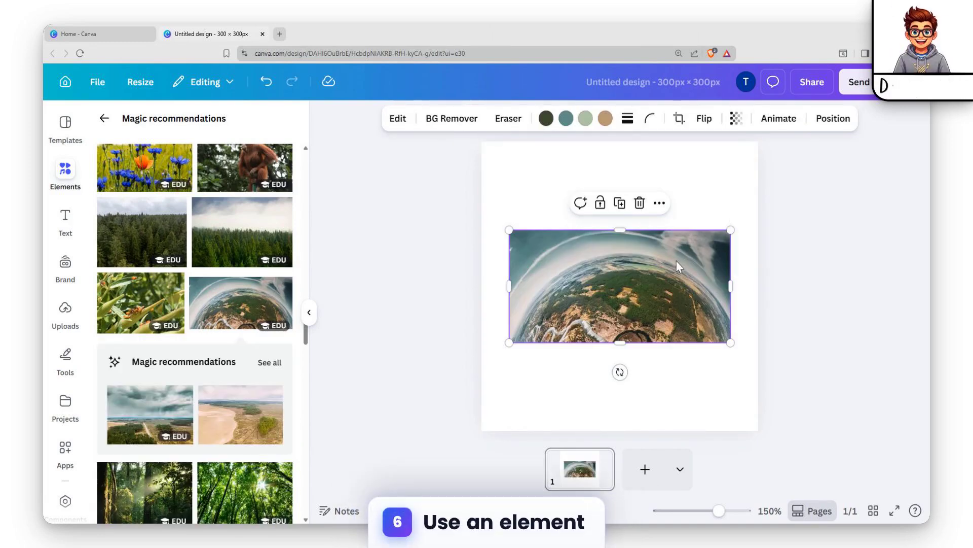
# Step: Enlarge the landscape photo, align it with the page's upper edge and stretch it to cover the whole page
pyautogui.moveTo(728, 233); pyautogui.dragTo(781, 203)
pyautogui.moveTo(643, 304); pyautogui.dragTo(605, 237)
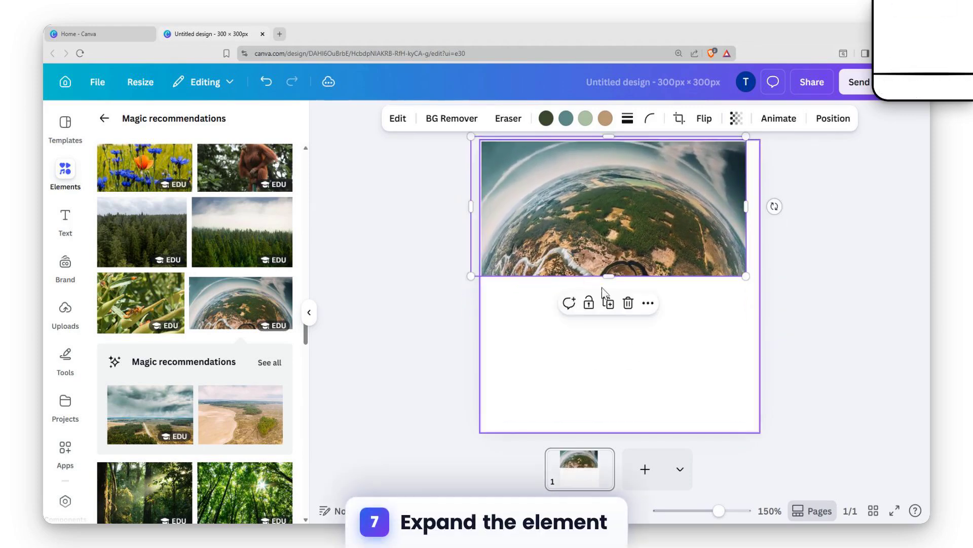
pyautogui.moveTo(608, 276); pyautogui.dragTo(615, 430)
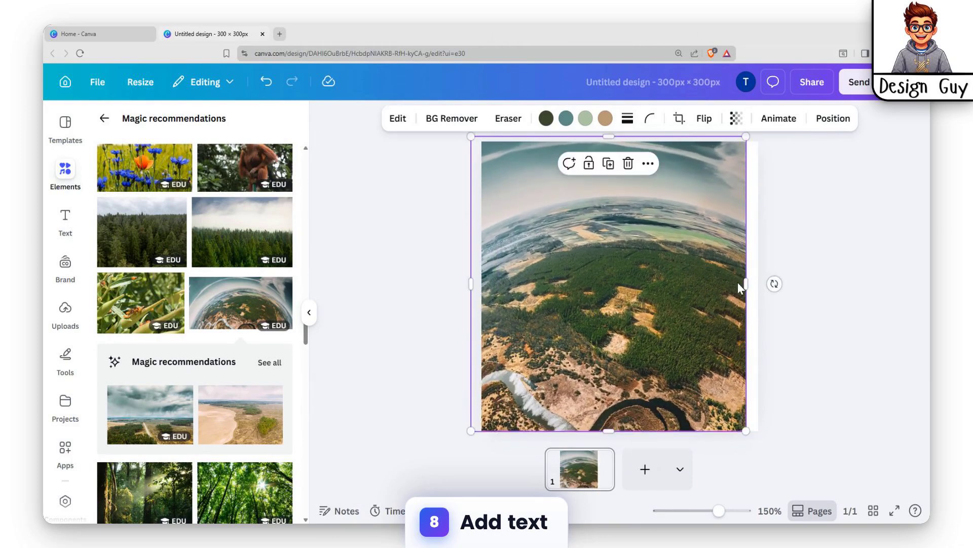
pyautogui.moveTo(749, 281); pyautogui.dragTo(766, 282)
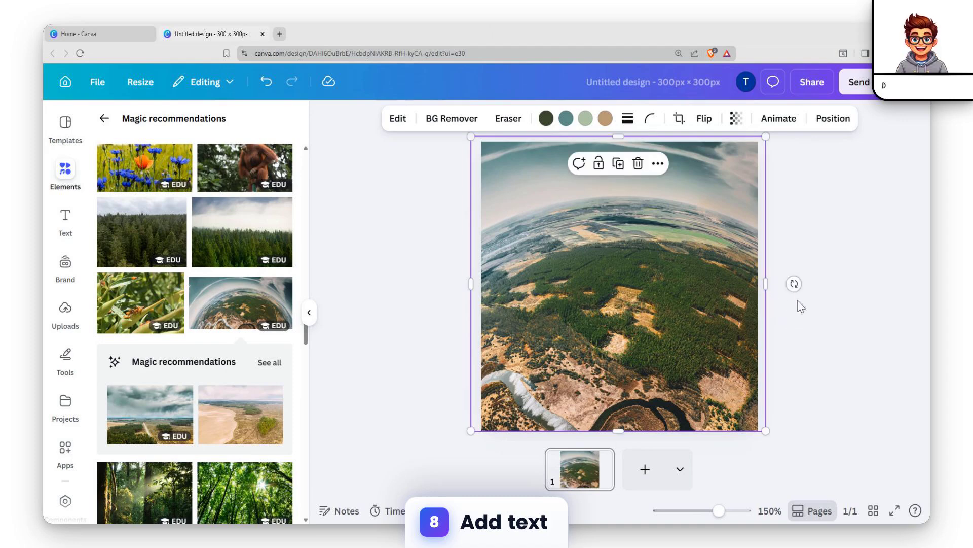
pyautogui.click(811, 203)
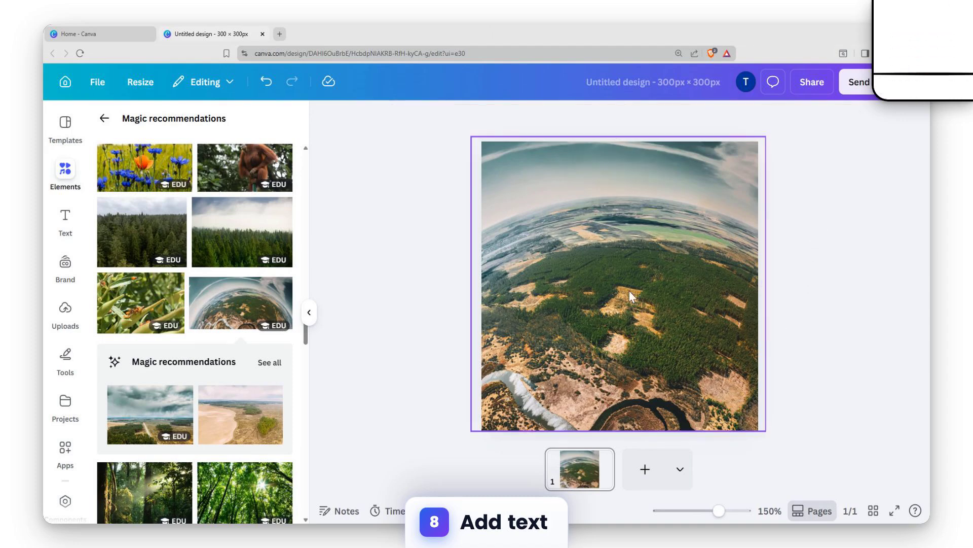
# Step: Add a blank second page to the design, check the photo page and return to page 2
pyautogui.click(645, 469)
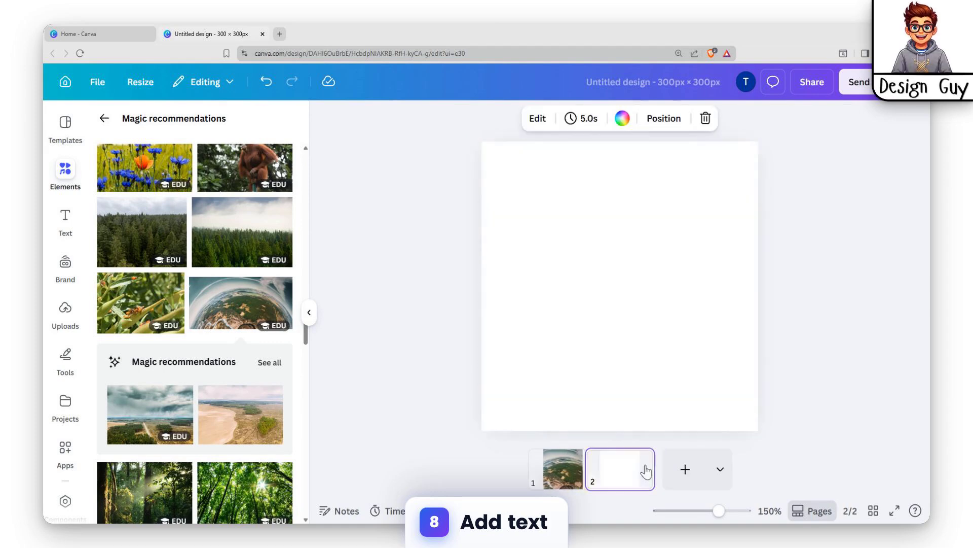
pyautogui.click(542, 476)
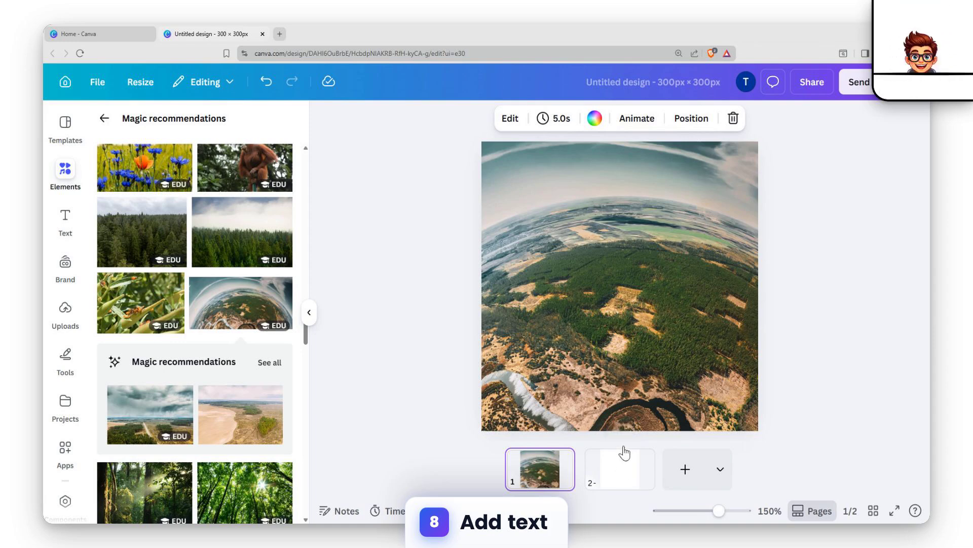
pyautogui.click(633, 279)
pyautogui.click(616, 469)
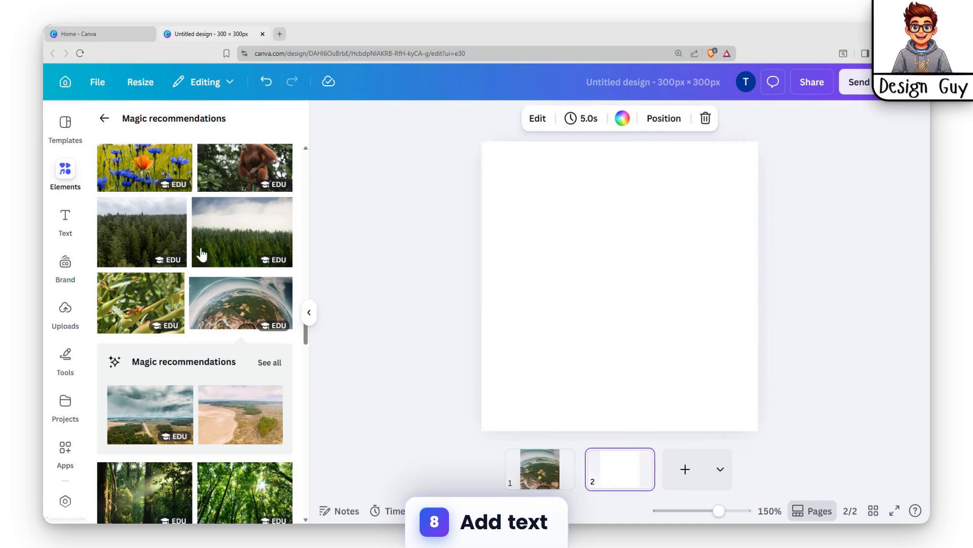
# Step: Add a heading to page 2 reading "Atmosphere"
pyautogui.click(57, 228)
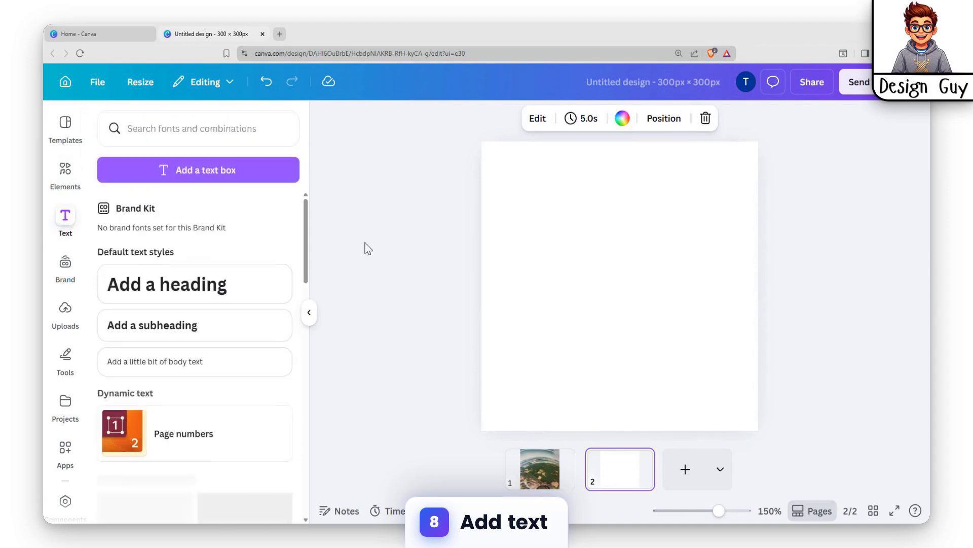
pyautogui.click(228, 293)
pyautogui.click(650, 276)
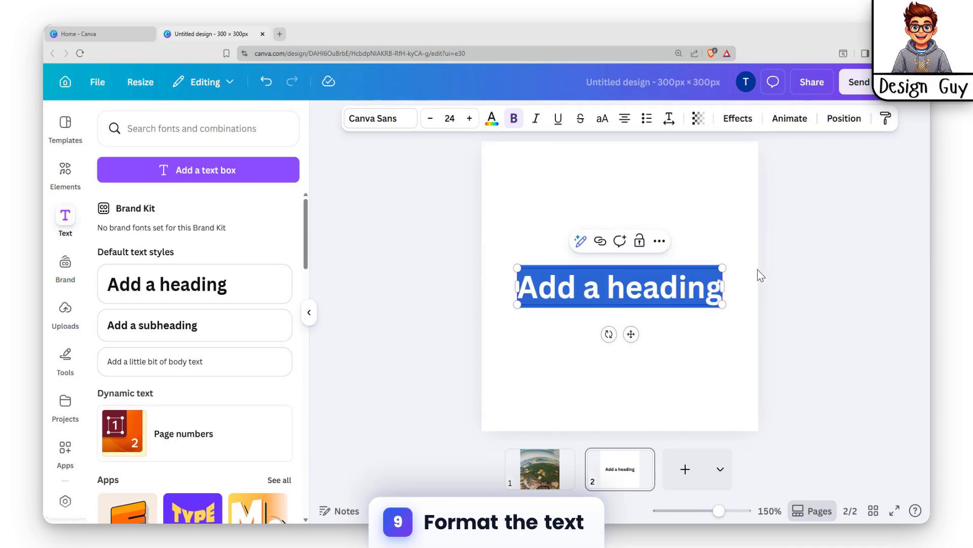
pyautogui.write('Atmops')
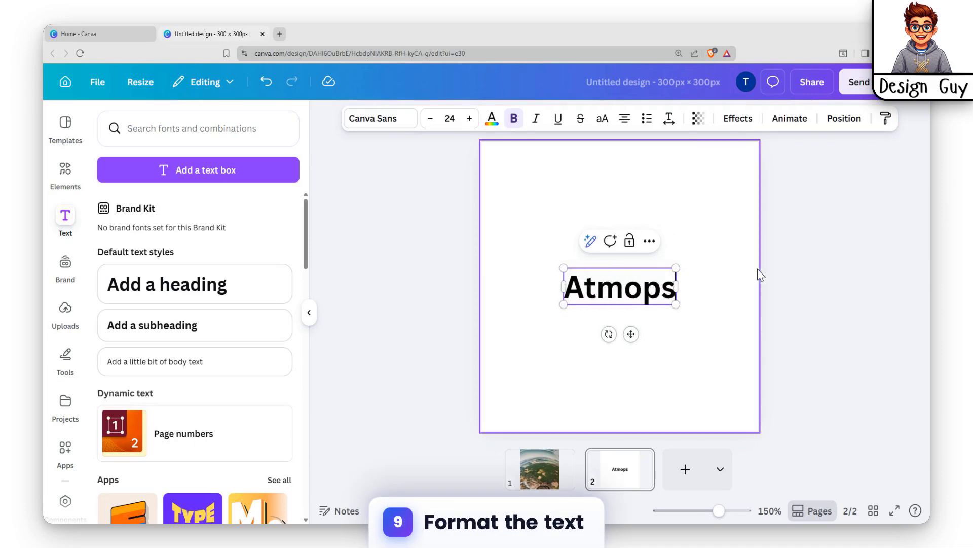
pyautogui.press('BackSpace')
pyautogui.press('BackSpace')
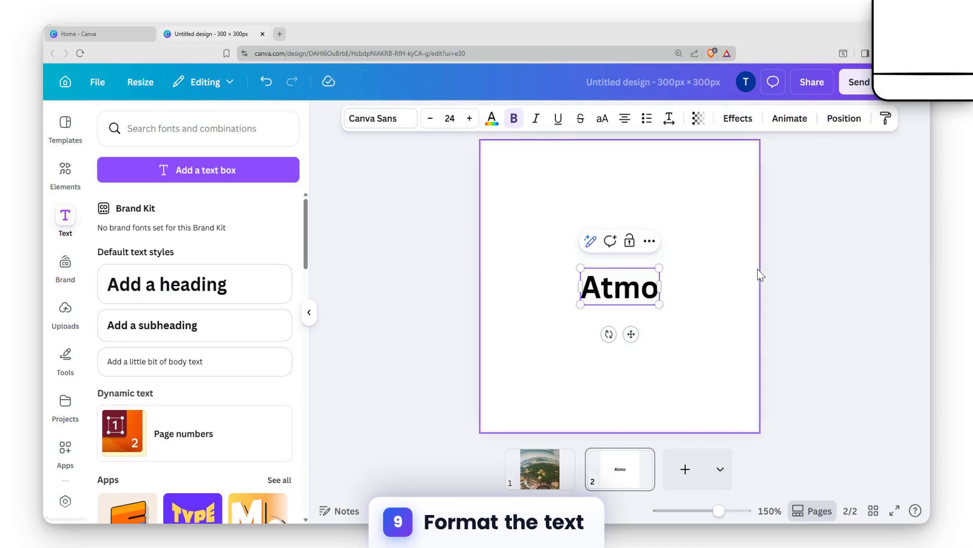
pyautogui.write('spher')
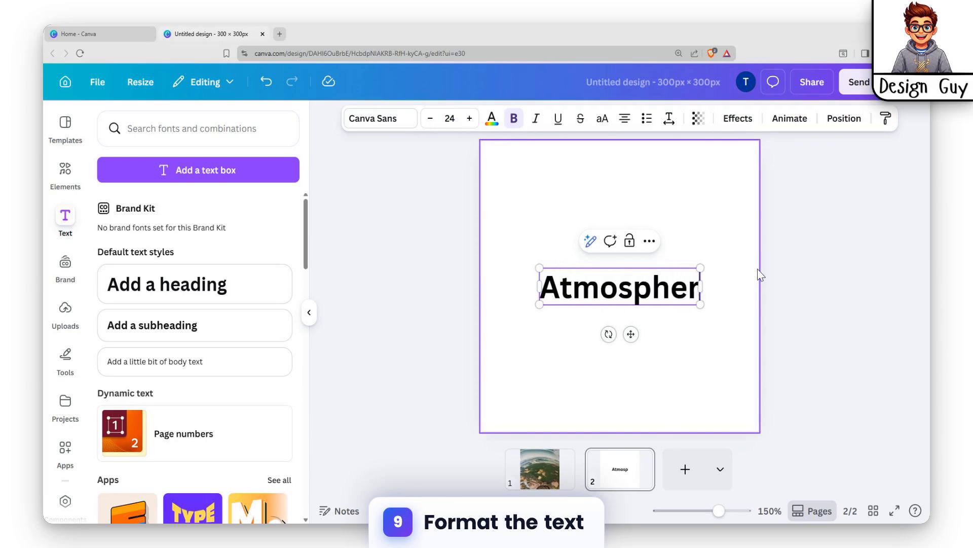
pyautogui.write('e')
pyautogui.click(734, 230)
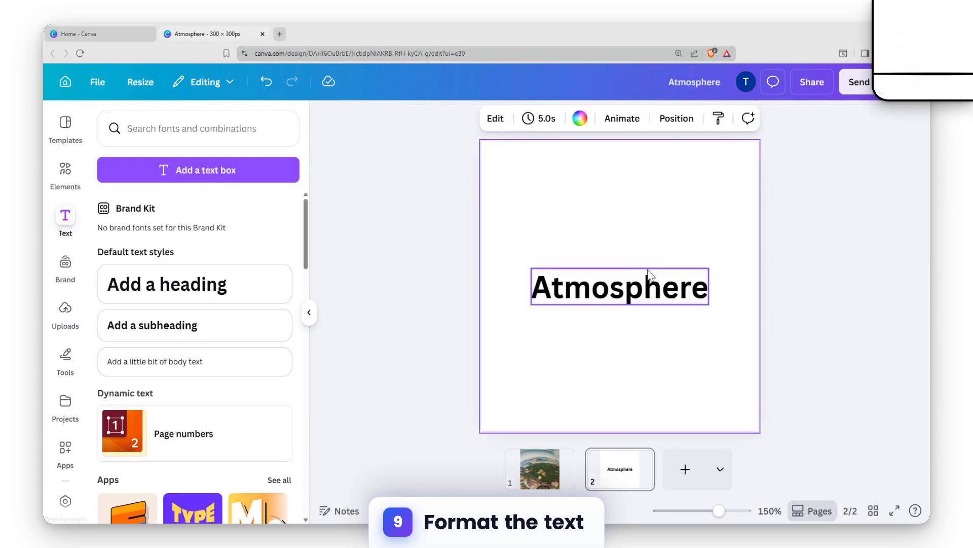
# Step: Move the "Atmosphere" heading to the upper part of page 2, and try it without bold before restoring bold
pyautogui.click(650, 275)
pyautogui.moveTo(650, 275); pyautogui.dragTo(645, 226)
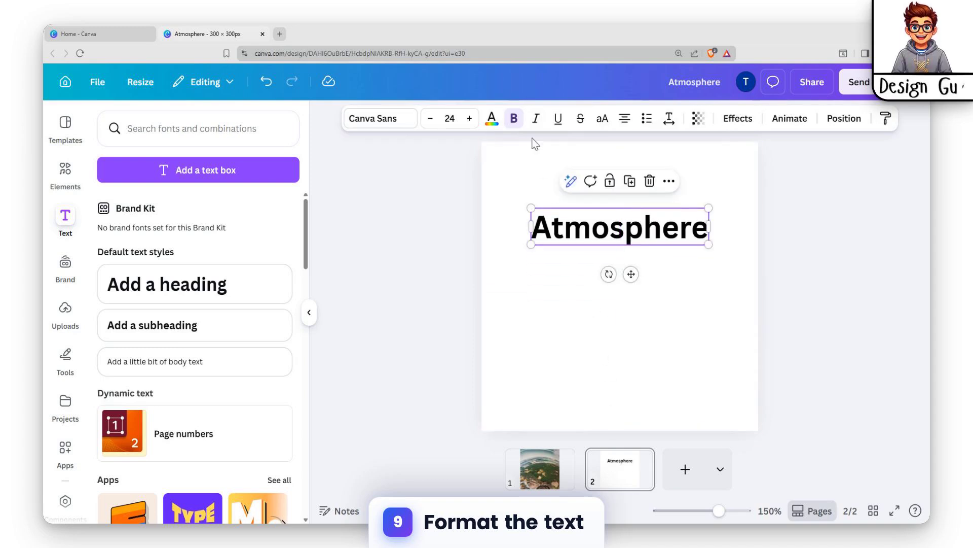
pyautogui.click(513, 120)
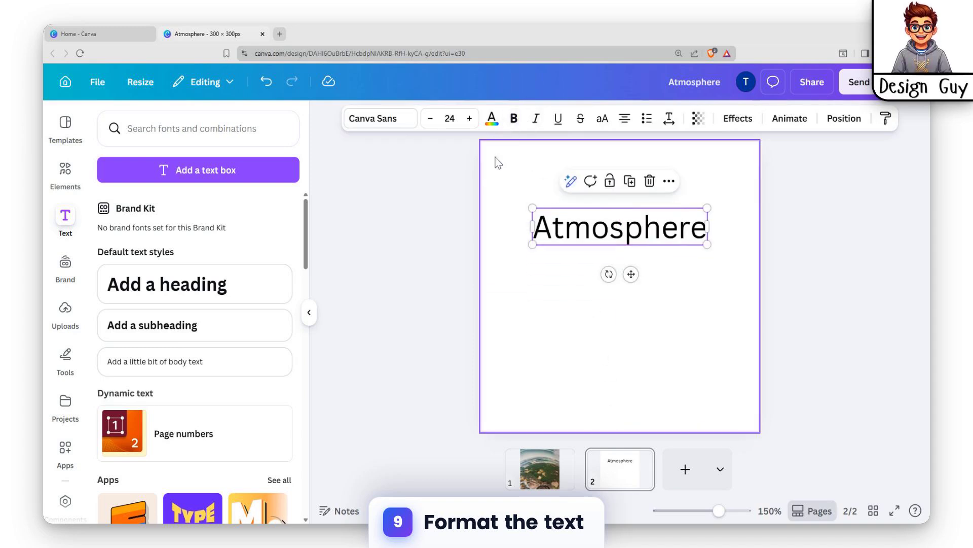
pyautogui.click(514, 118)
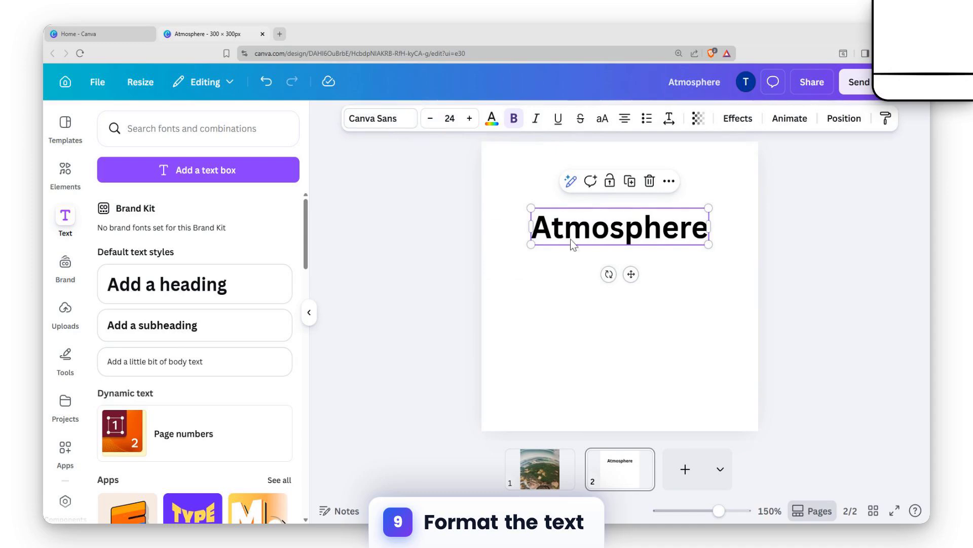
# Step: Set the heading's font to Gagalin and move the heading slightly down the page
pyautogui.click(372, 122)
pyautogui.scroll(-5, 200, 374)
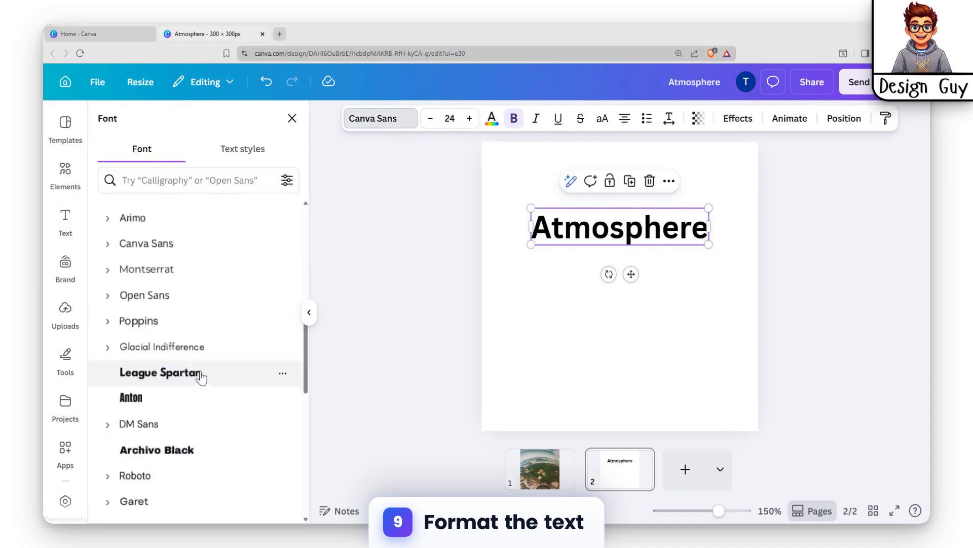
pyautogui.scroll(-4, 183, 274)
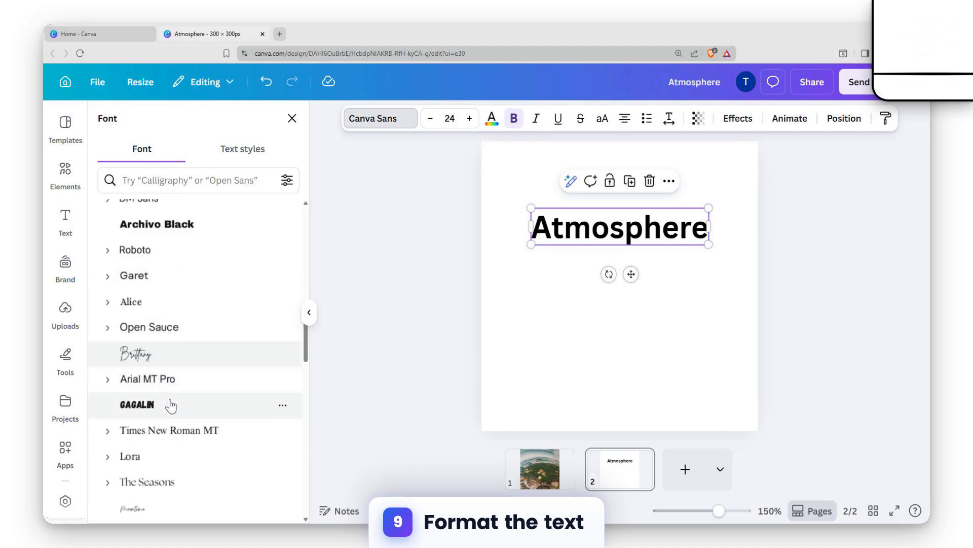
pyautogui.click(147, 406)
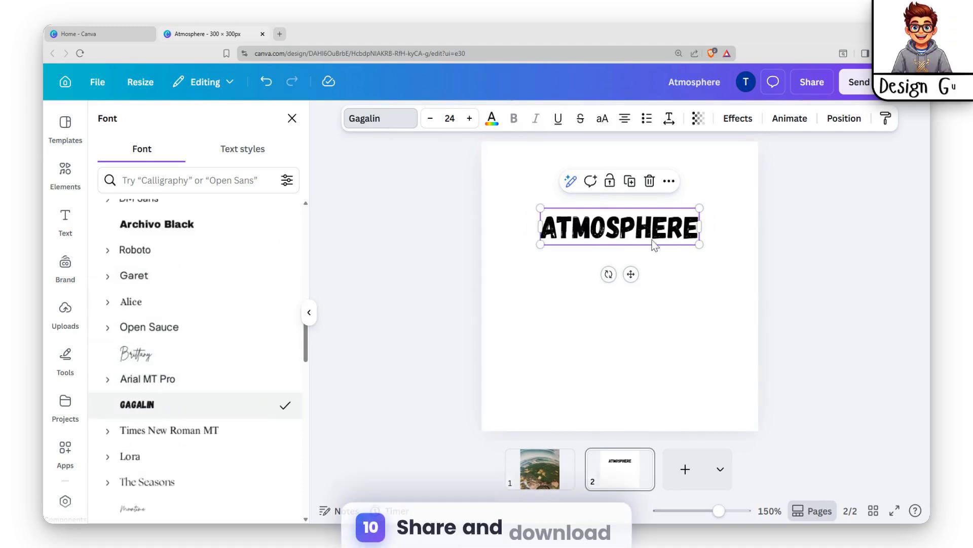
pyautogui.moveTo(608, 227); pyautogui.dragTo(608, 249)
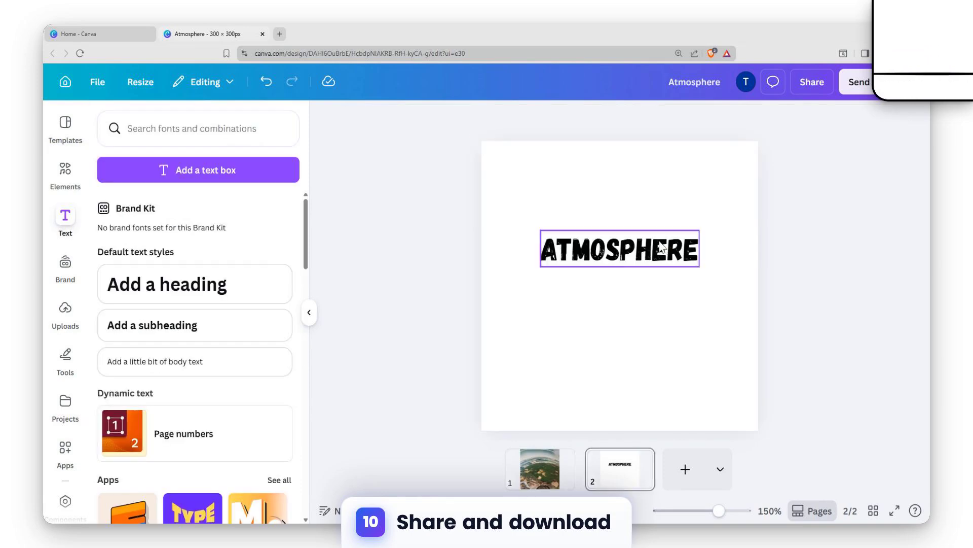
# Step: Change the heading's text colour to white and enlarge it to a font size of about 29.9
pyautogui.click(662, 249)
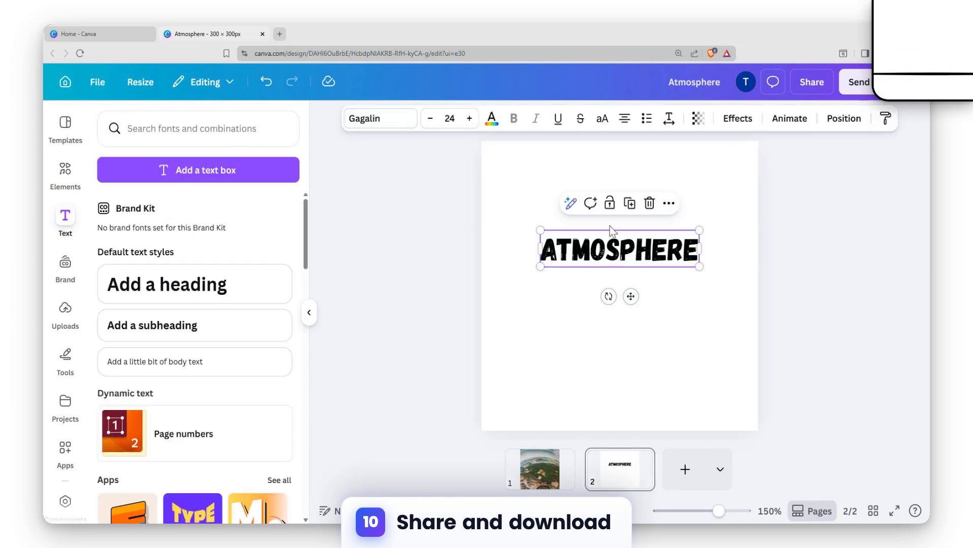
pyautogui.click(491, 118)
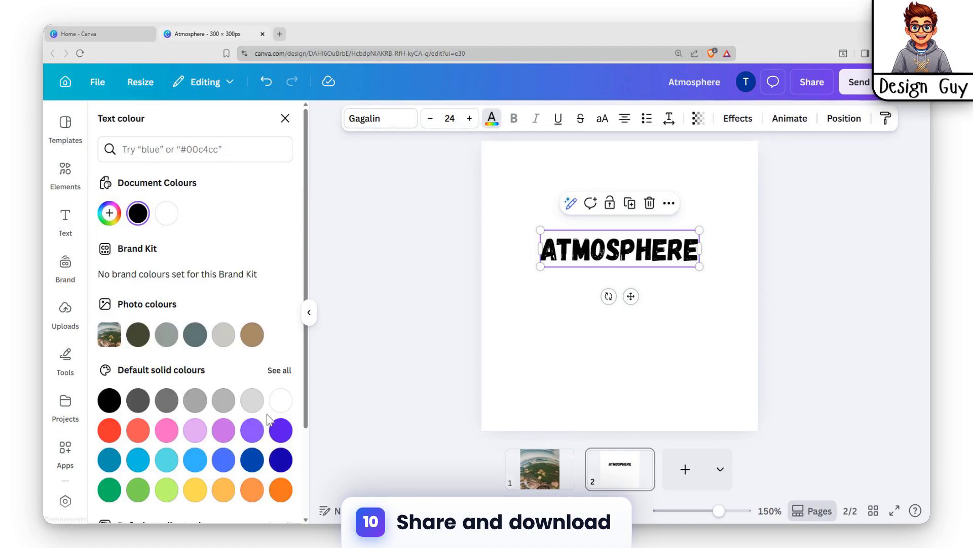
pyautogui.click(280, 400)
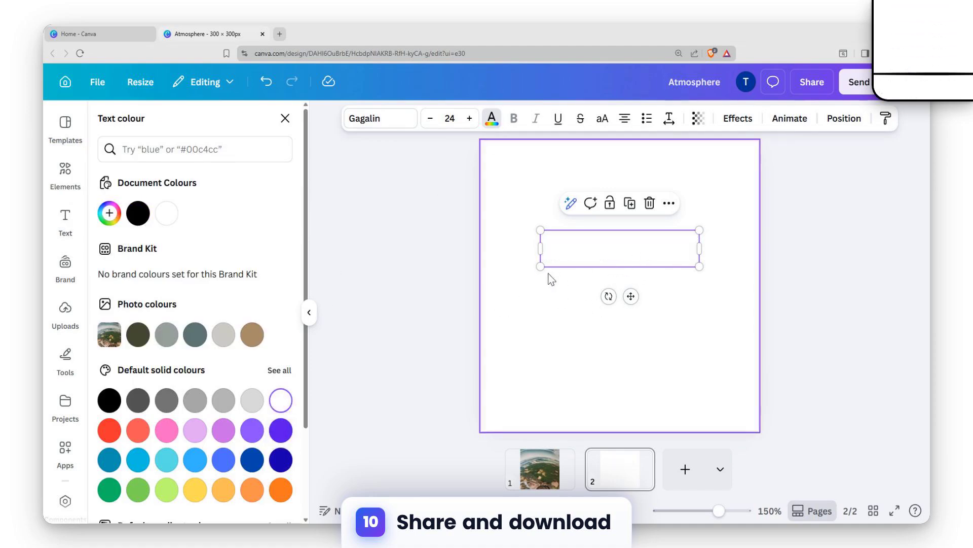
pyautogui.moveTo(540, 266); pyautogui.dragTo(501, 275)
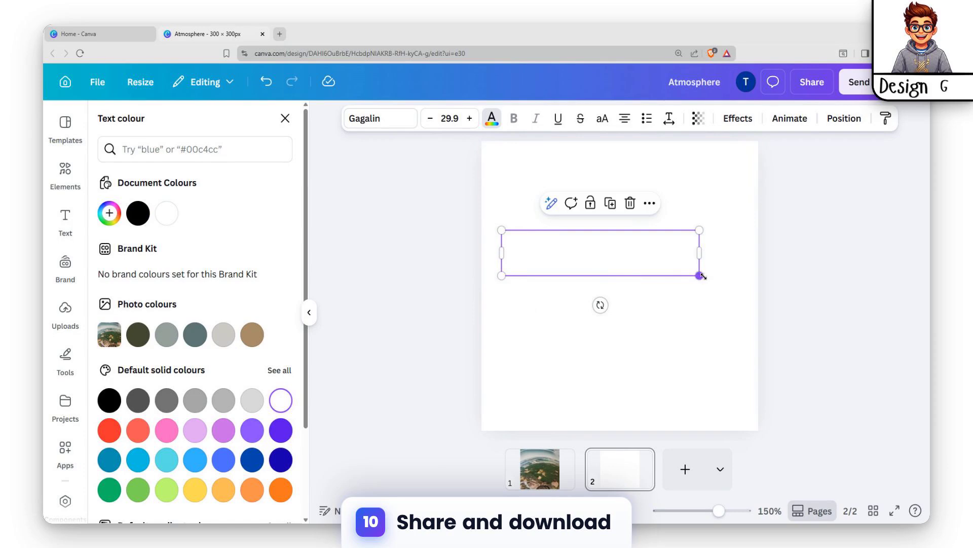
# Step: Enlarge the "Atmosphere" heading to font size 34 and move it to about the middle of page 2
pyautogui.moveTo(700, 275); pyautogui.dragTo(722, 281)
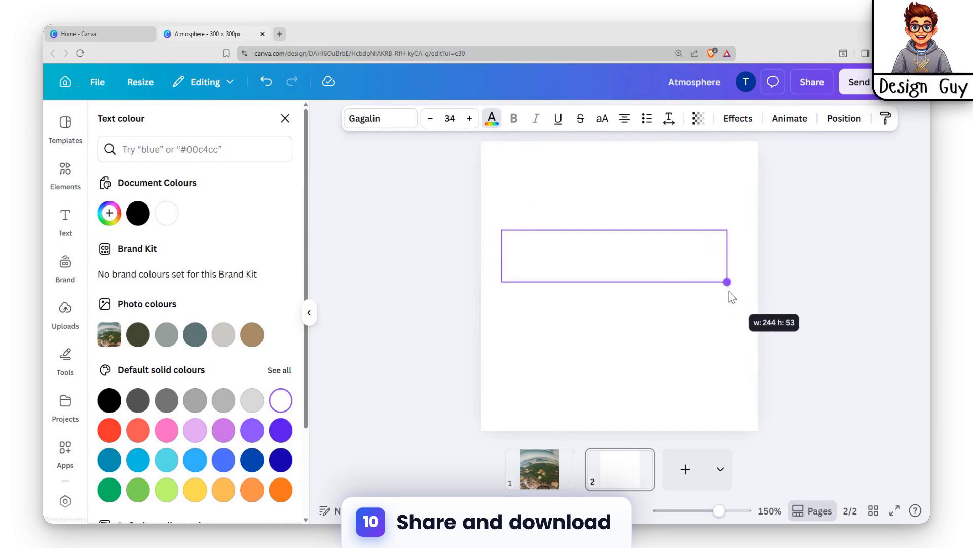
pyautogui.moveTo(605, 255); pyautogui.dragTo(609, 274)
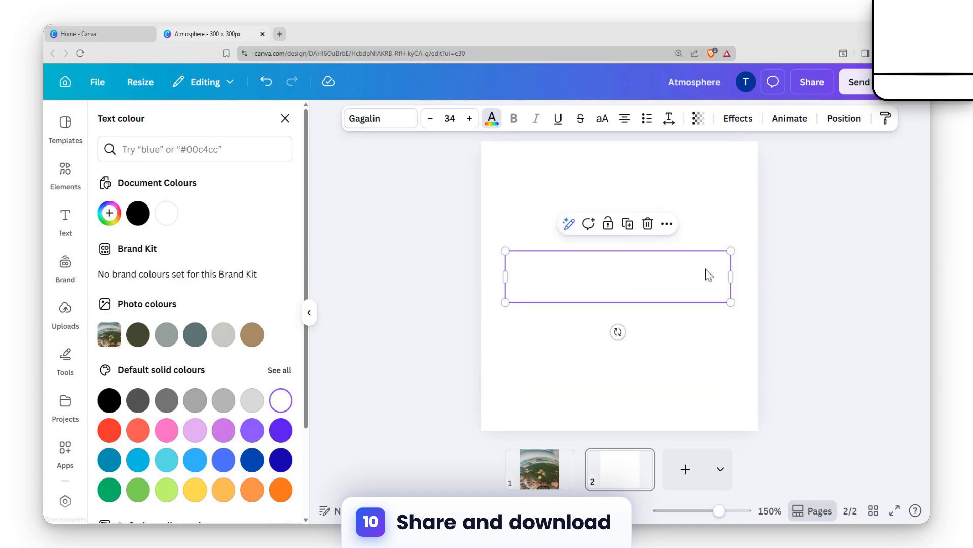
pyautogui.click(795, 224)
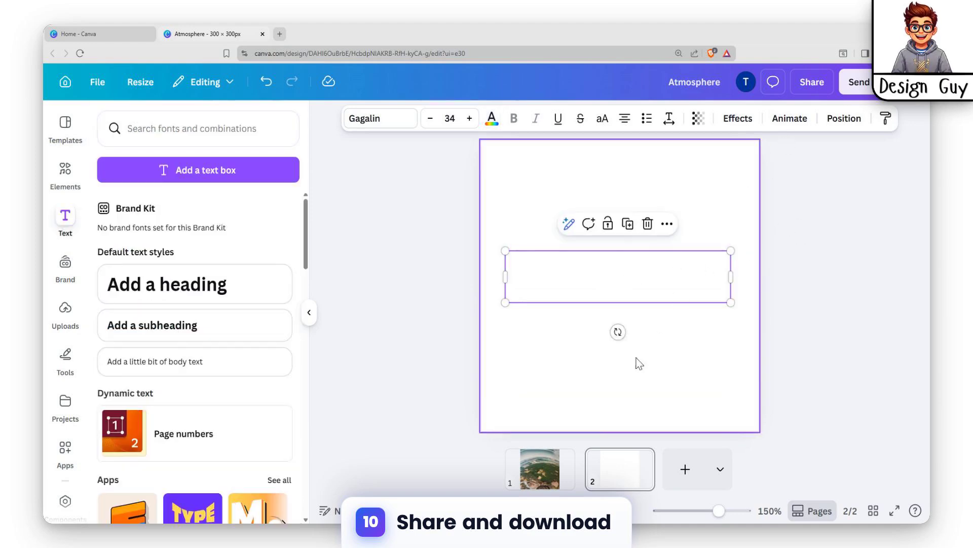
pyautogui.click(812, 81)
pyautogui.click(716, 411)
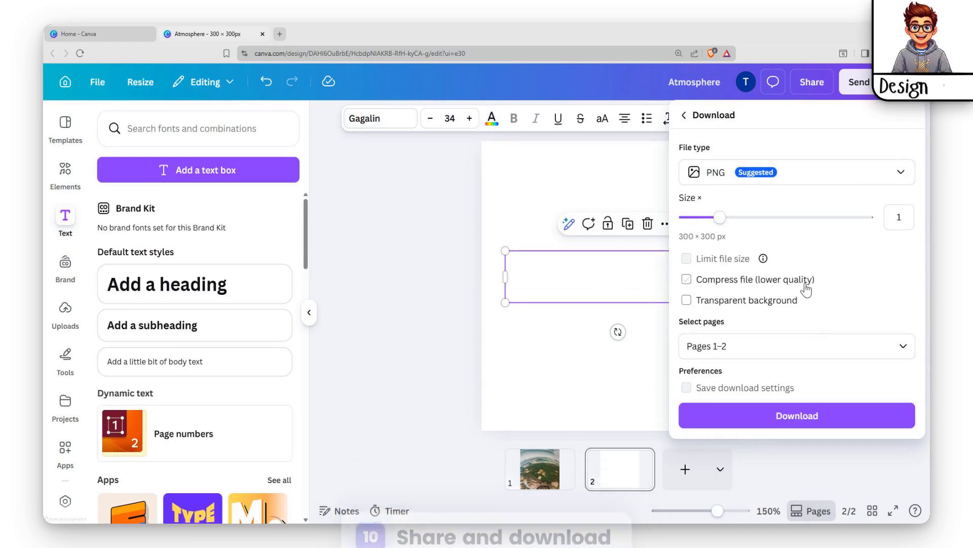
pyautogui.click(438, 189)
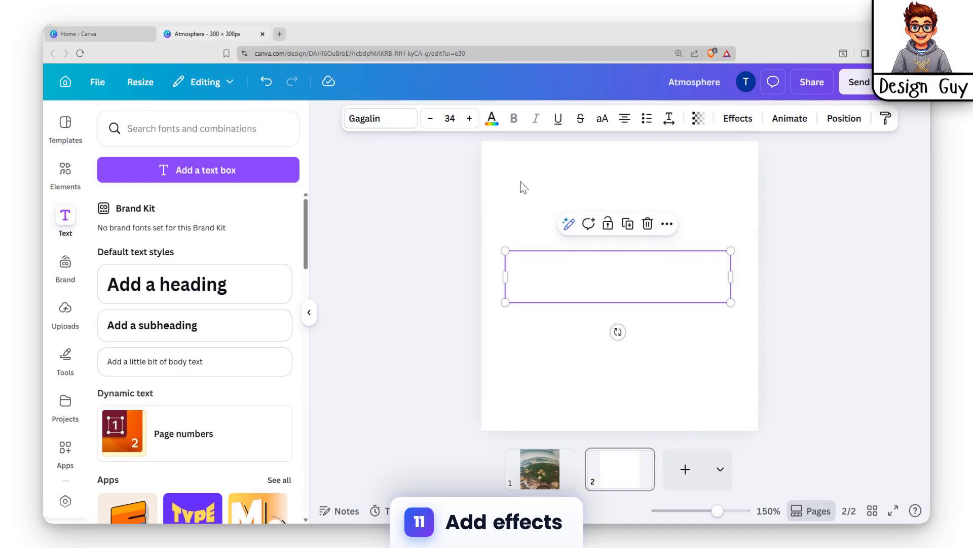
pyautogui.click(739, 121)
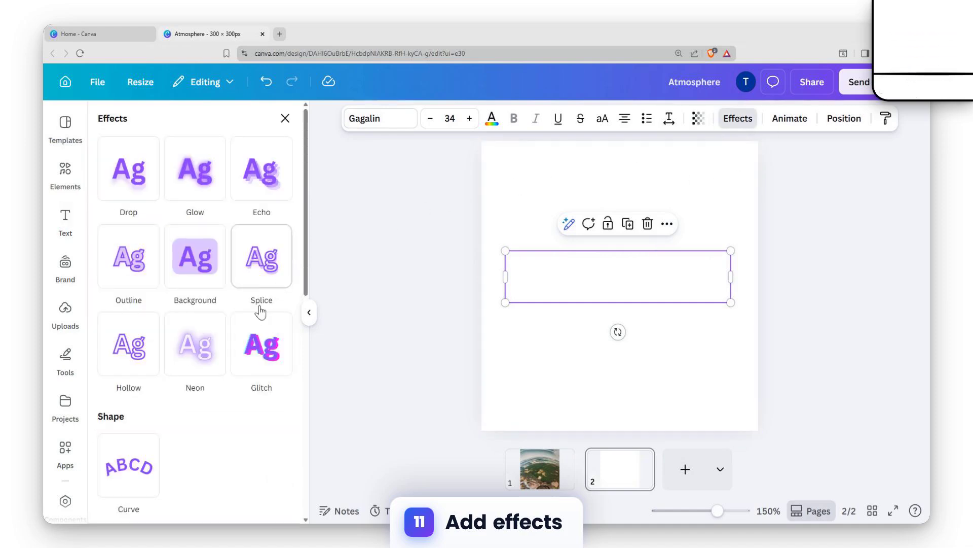
pyautogui.scroll(-10, 239, 408)
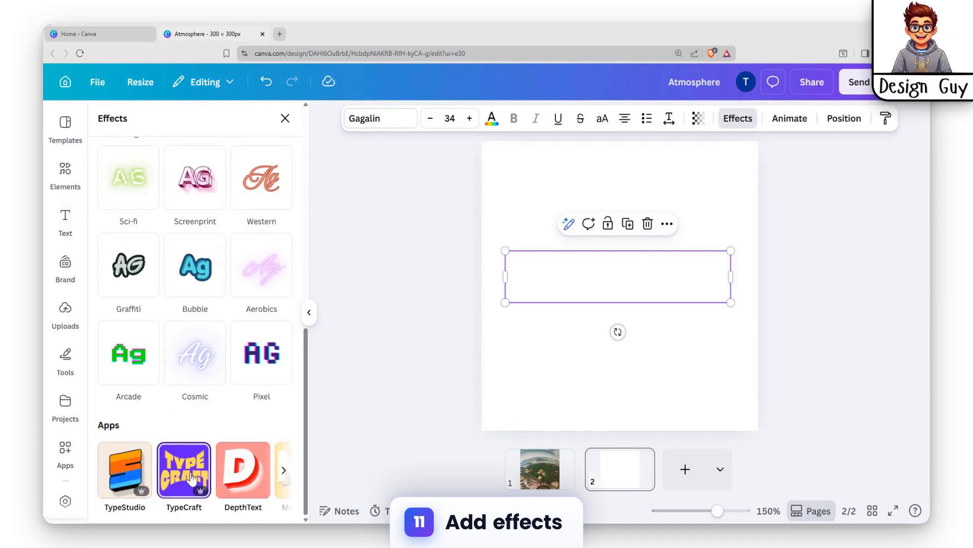
pyautogui.scroll(8, 204, 348)
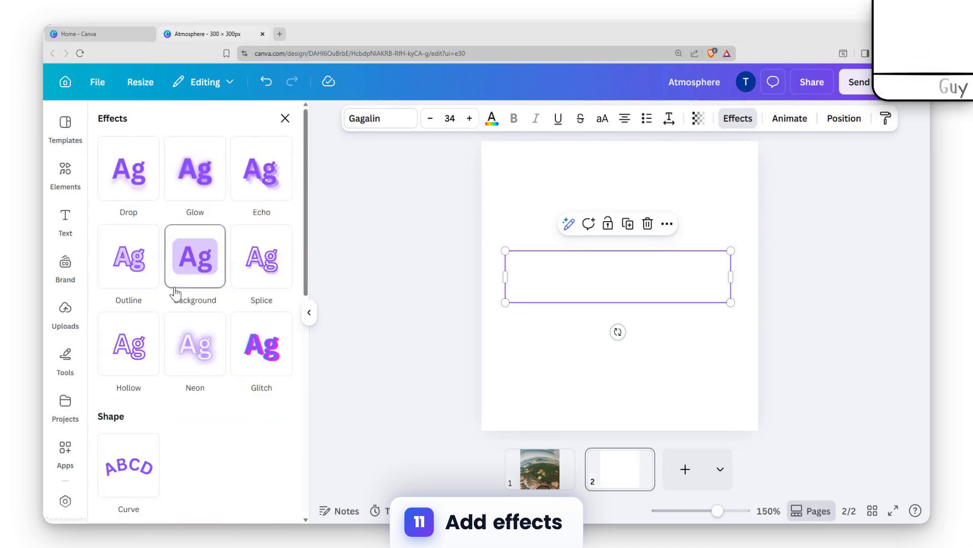
pyautogui.scroll(-8, 276, 387)
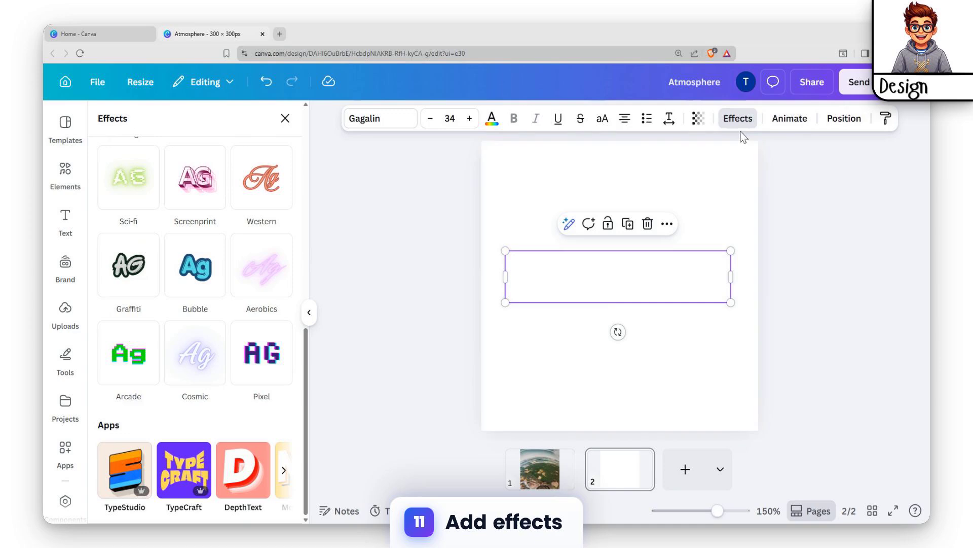
pyautogui.click(735, 205)
pyautogui.click(666, 285)
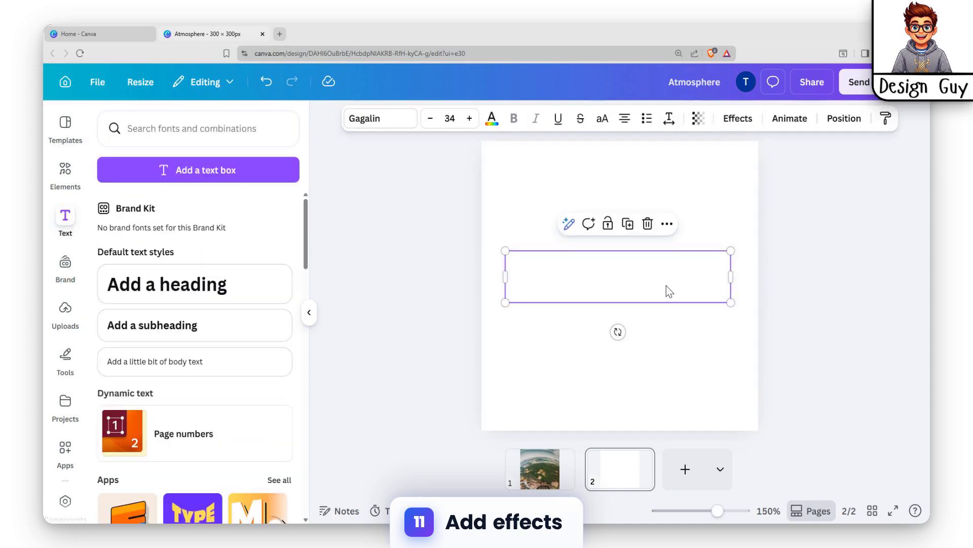
# Step: Apply the Outline text effect to the "Atmosphere" heading on page 2
pyautogui.click(737, 118)
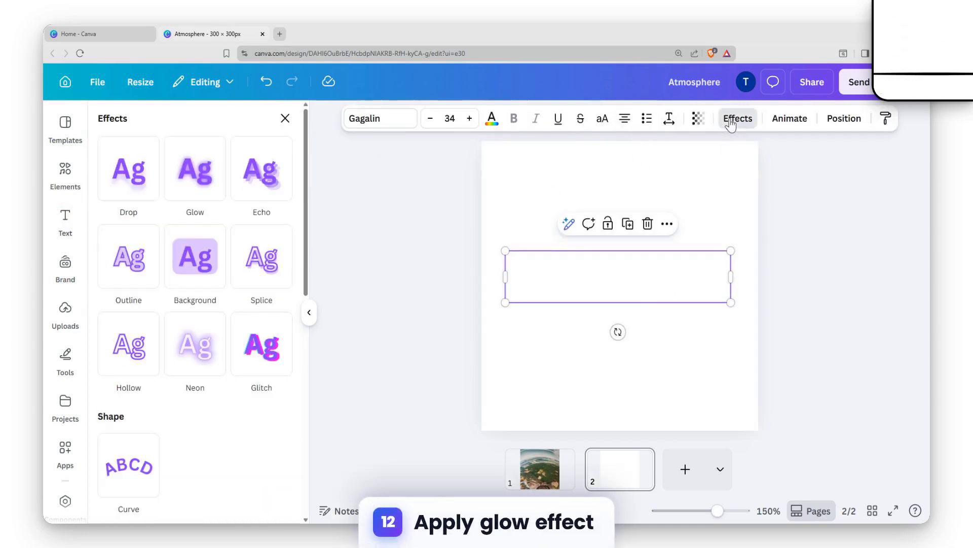
pyautogui.scroll(-10, 193, 349)
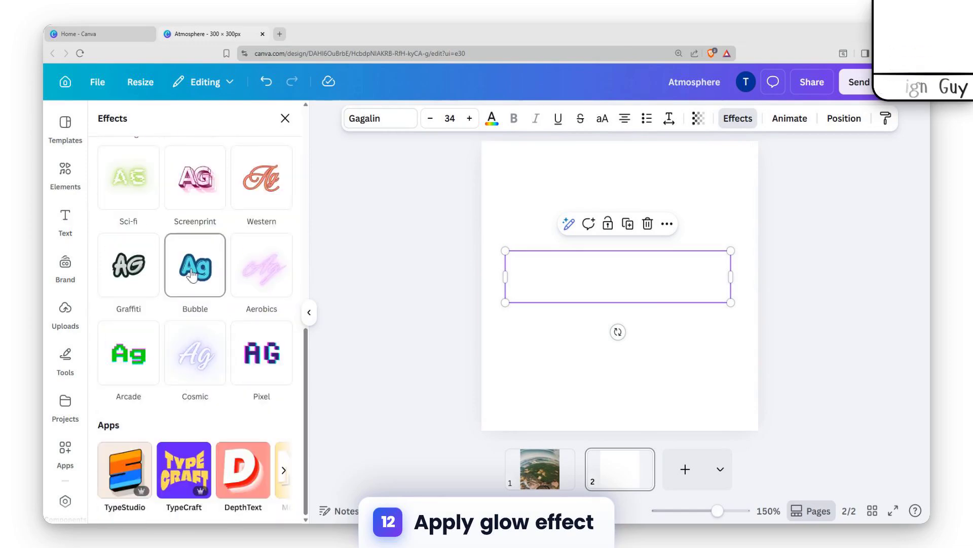
pyautogui.scroll(8, 253, 411)
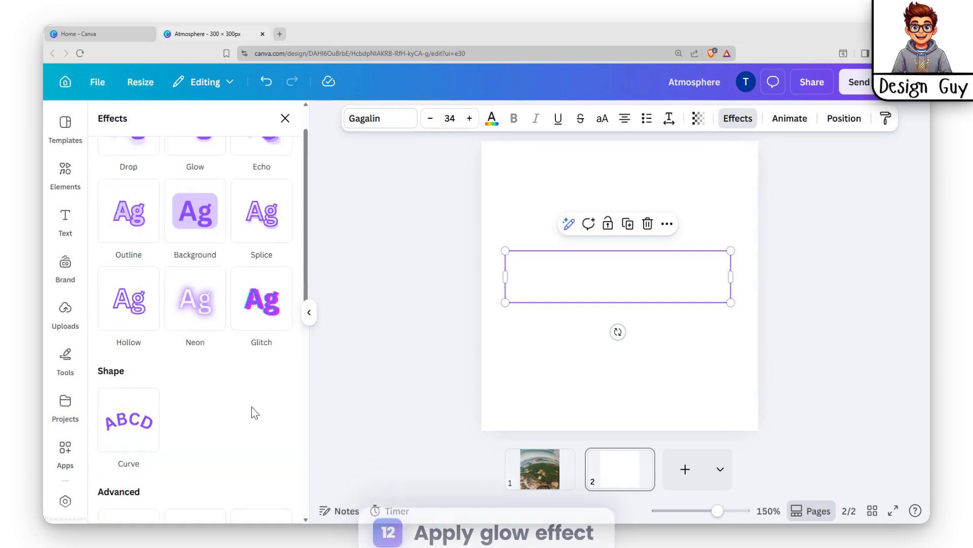
pyautogui.click(136, 226)
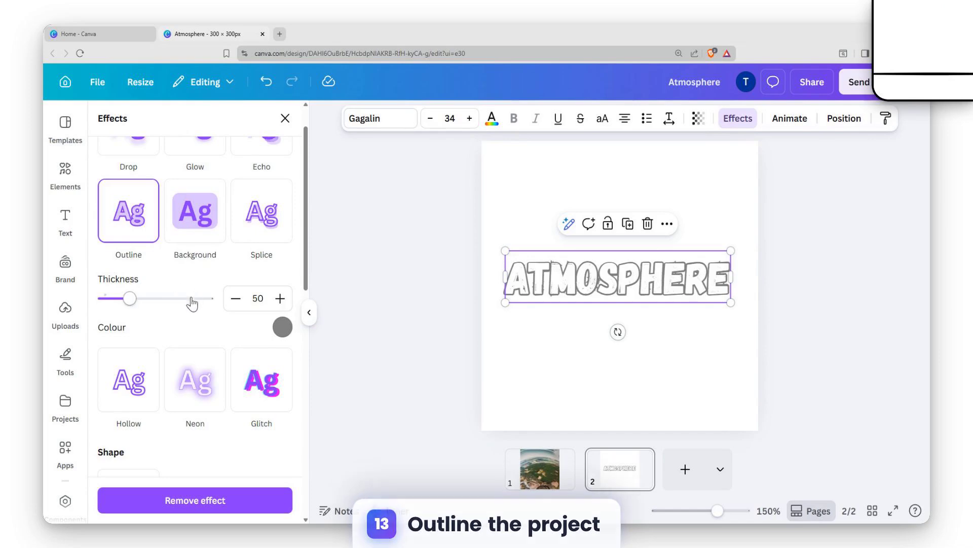
pyautogui.scroll(-4, 192, 355)
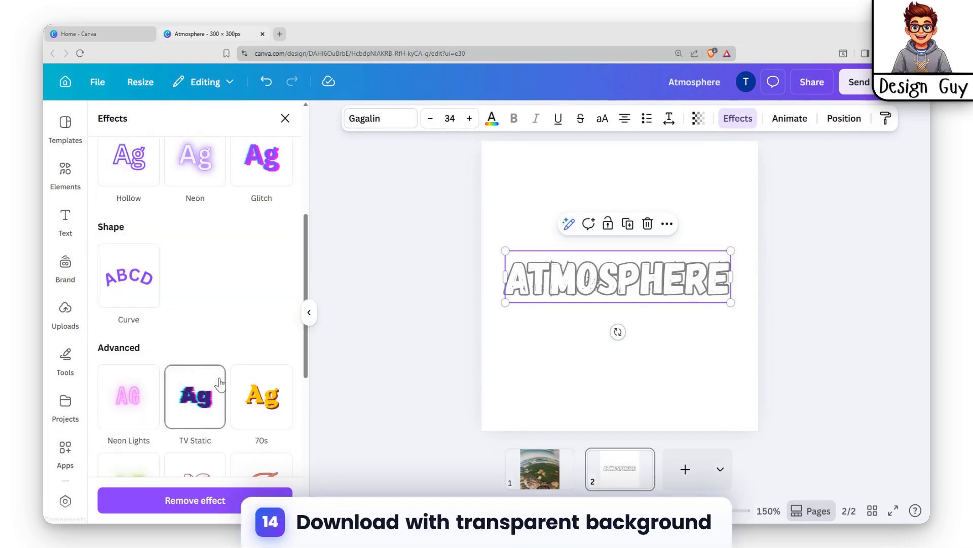
pyautogui.scroll(-5, 219, 385)
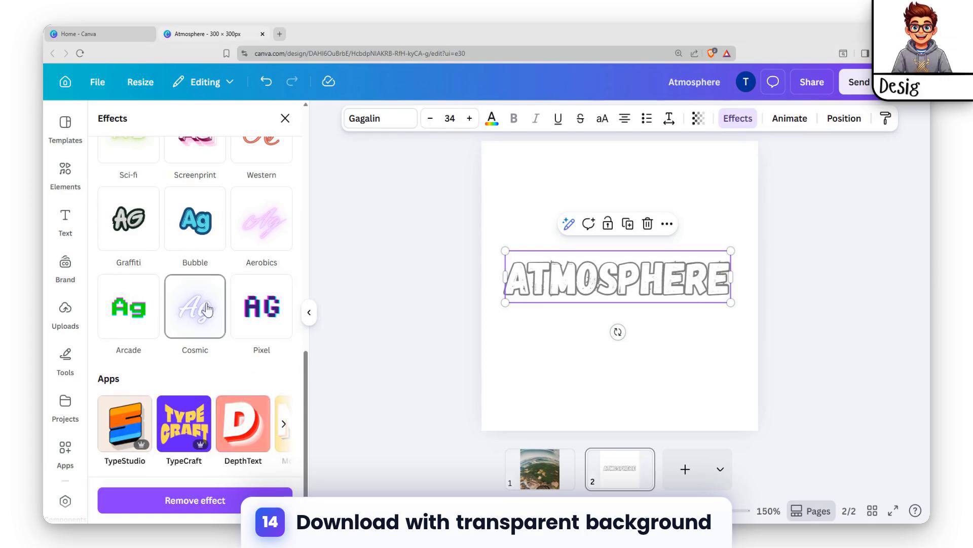
pyautogui.scroll(10, 203, 371)
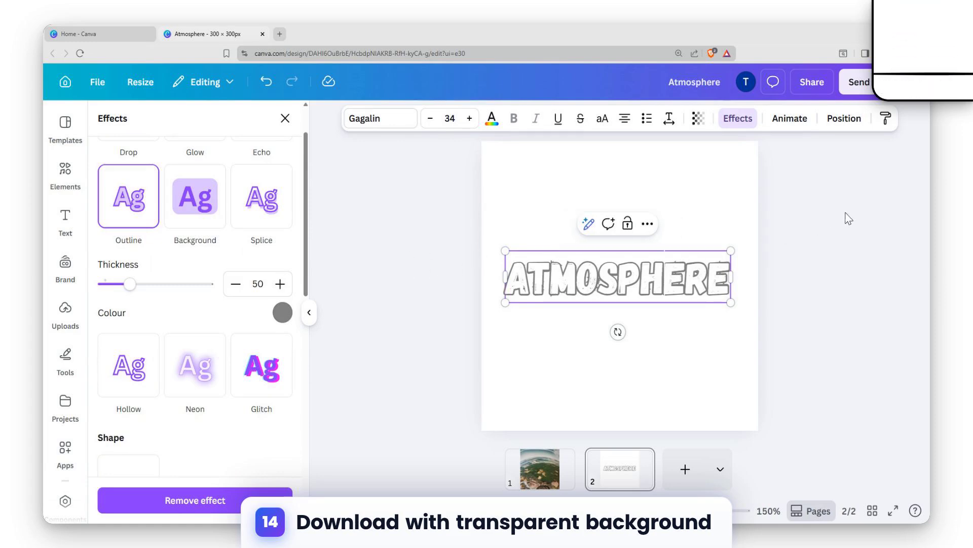
# Step: Download pages 1–2 as PNG at size 3.125 with a transparent background
pyautogui.click(814, 76)
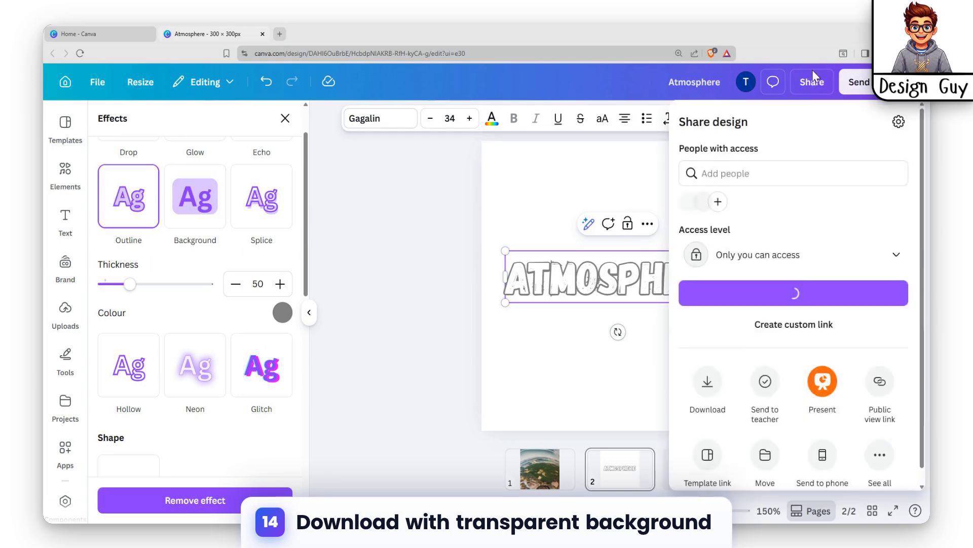
pyautogui.click(708, 381)
pyautogui.moveTo(717, 217); pyautogui.dragTo(870, 217)
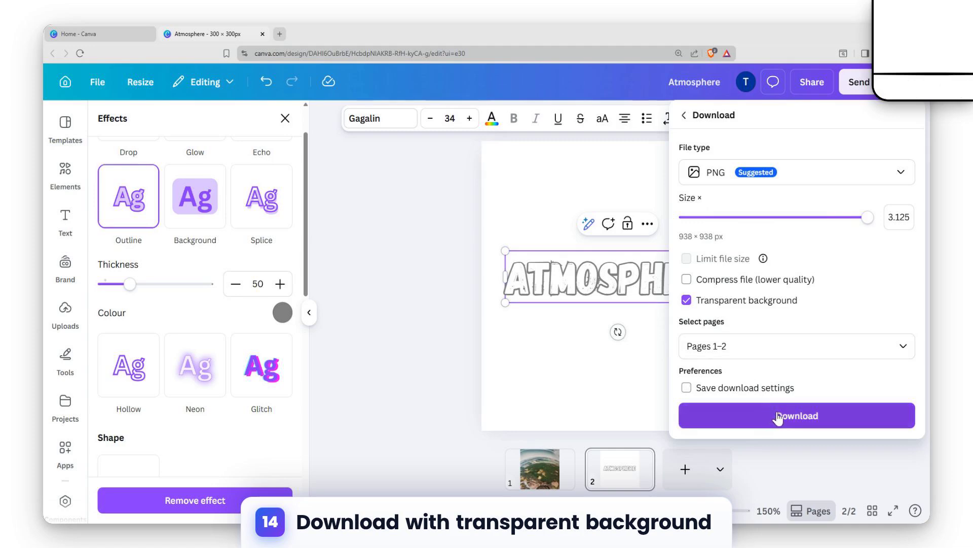
pyautogui.click(837, 430)
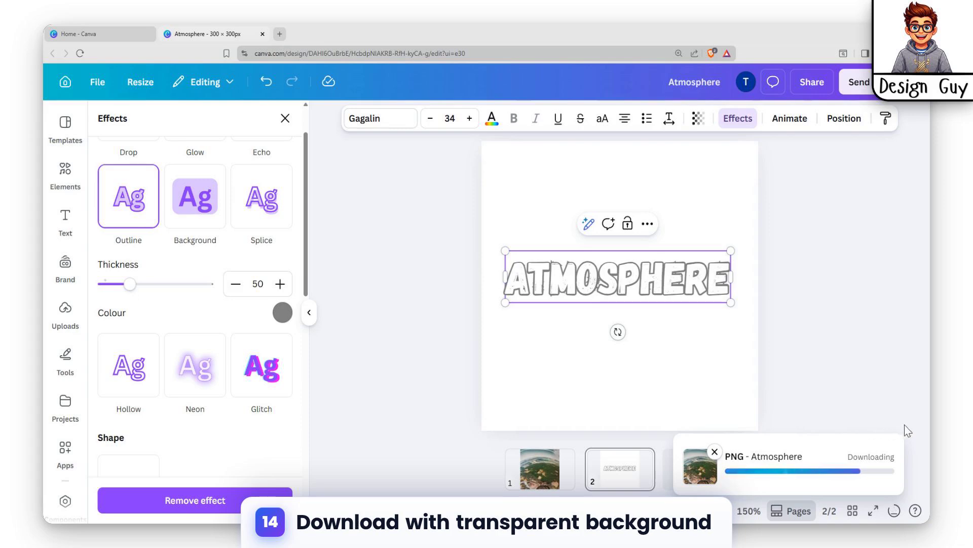
# Step: Download only page 2 as a PNG at size 3.125 with a transparent background
pyautogui.click(811, 88)
pyautogui.click(720, 394)
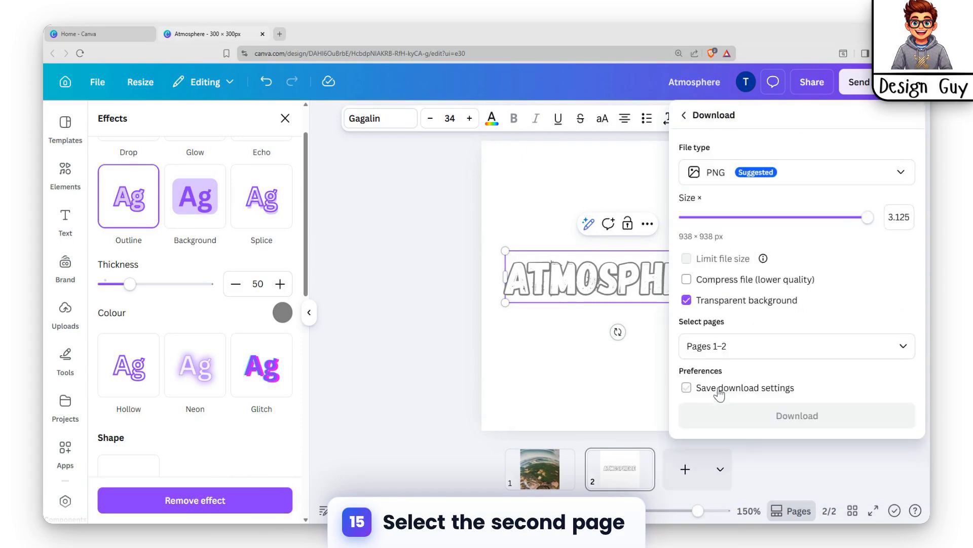
pyautogui.click(784, 346)
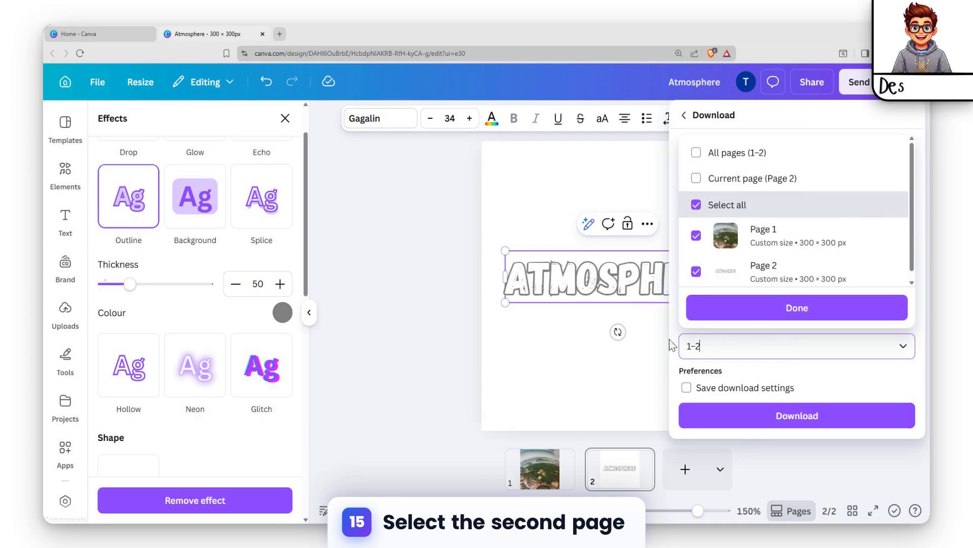
pyautogui.click(696, 232)
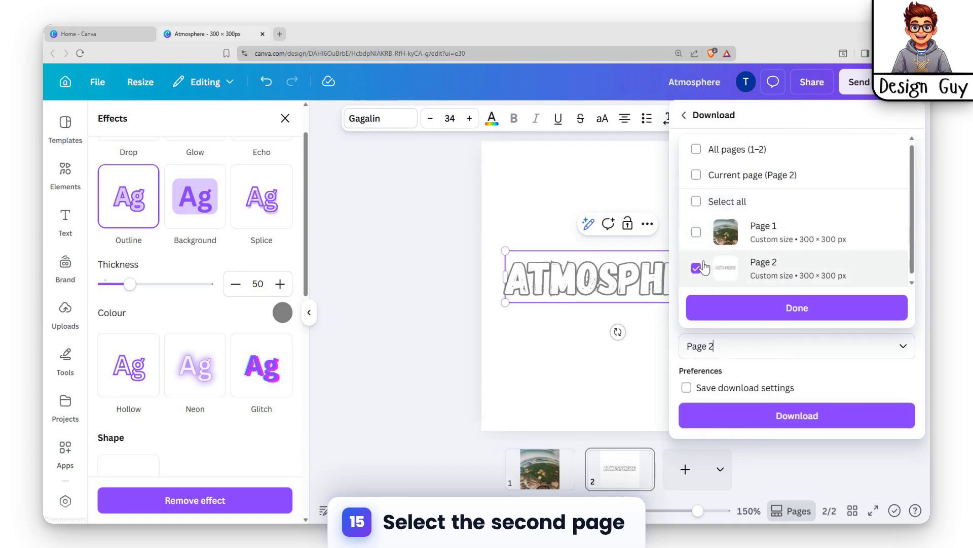
pyautogui.click(796, 308)
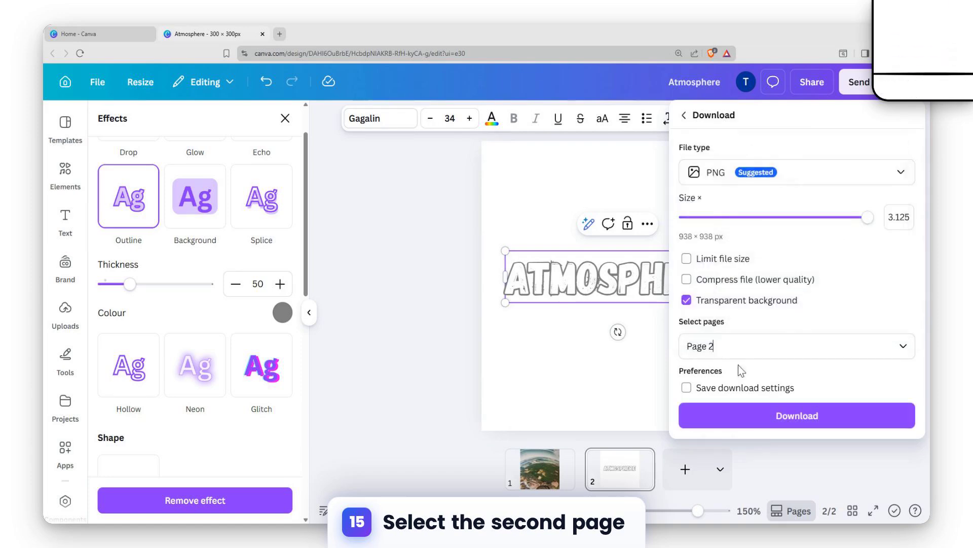
pyautogui.click(795, 416)
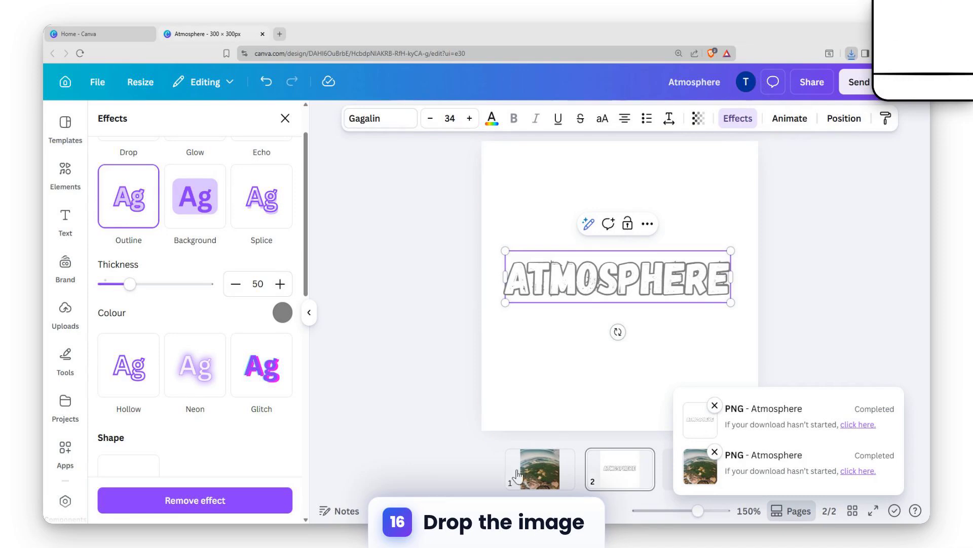
# Step: Place the downloaded transparent "Atmosphere" PNG over the photo on page 1 and enlarge it to nearly fill the page
pyautogui.click(540, 475)
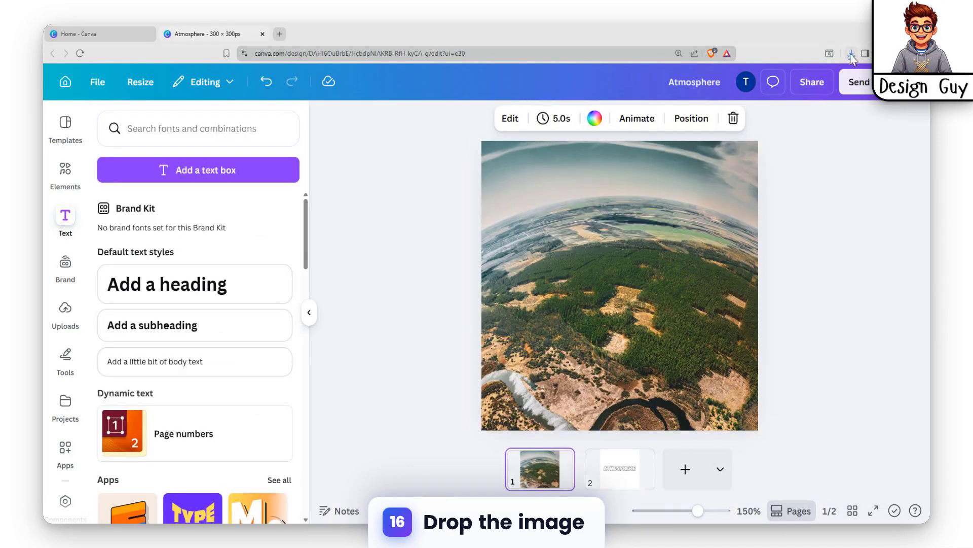
pyautogui.moveTo(660, 198); pyautogui.dragTo(590, 274)
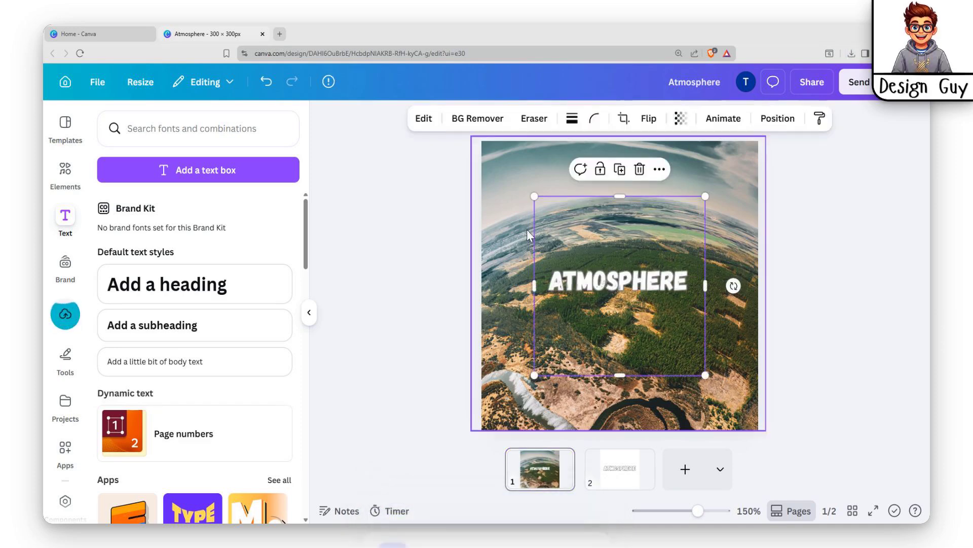
pyautogui.moveTo(534, 195); pyautogui.dragTo(481, 141)
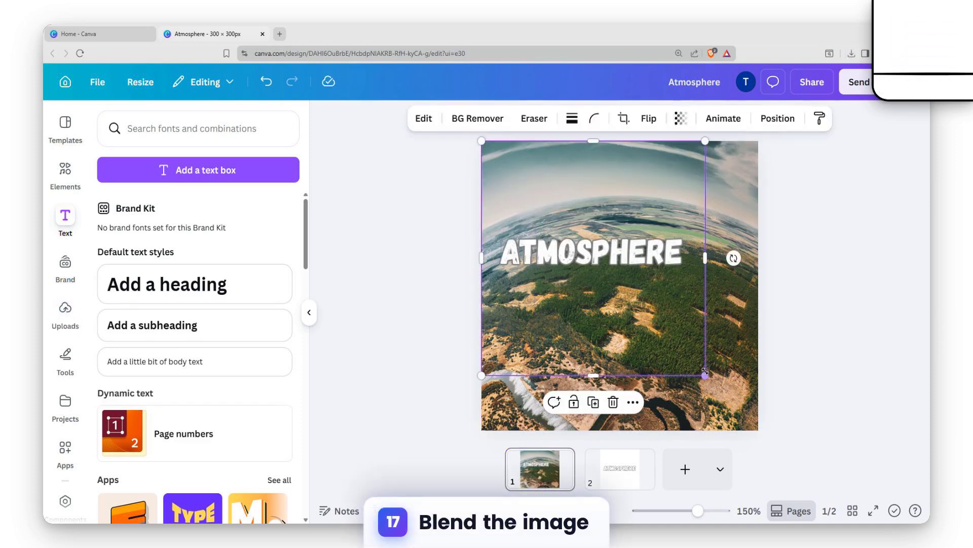
pyautogui.moveTo(704, 372); pyautogui.dragTo(759, 430)
# Step: Delete page 2 and move the "Atmosphere" image slightly down on page 1
pyautogui.click(619, 468)
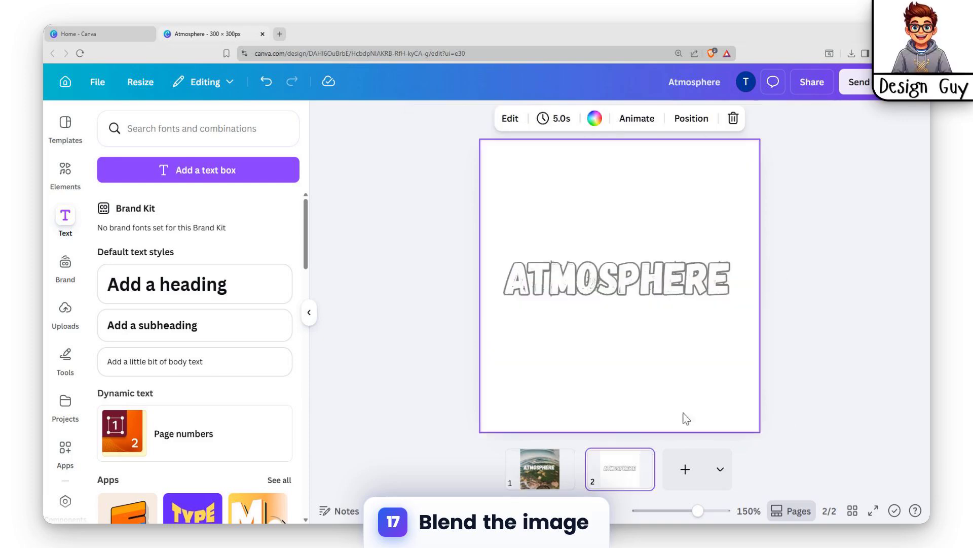
pyautogui.press('Delete')
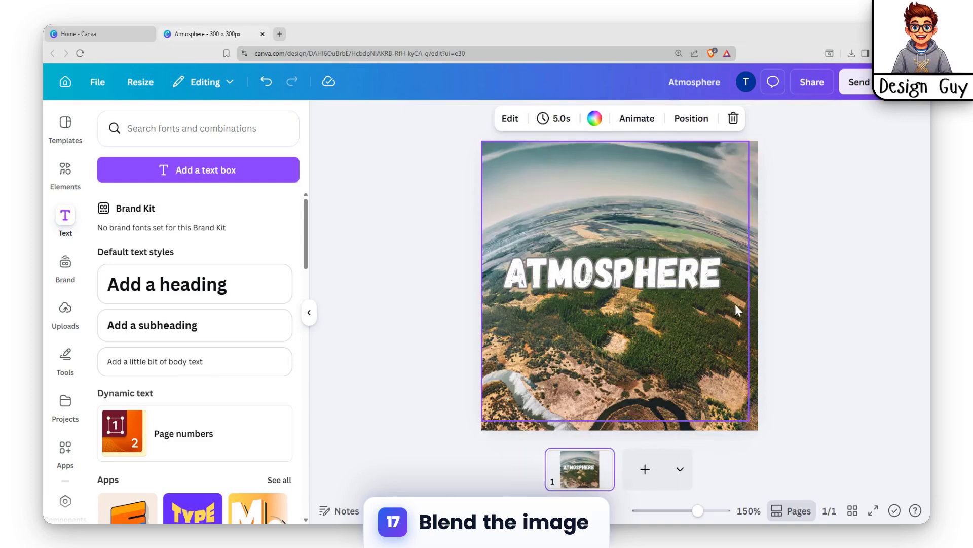
pyautogui.click(654, 293)
pyautogui.moveTo(566, 267); pyautogui.dragTo(569, 276)
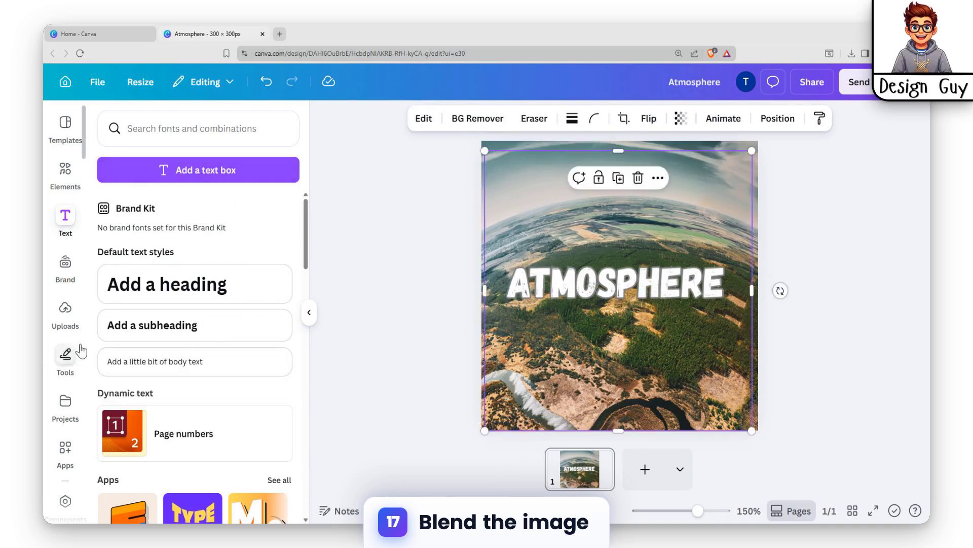
# Step: Search the Canva apps for "Blend Image" and open the Blend Image app
pyautogui.scroll(-2, 65, 357)
pyautogui.click(65, 336)
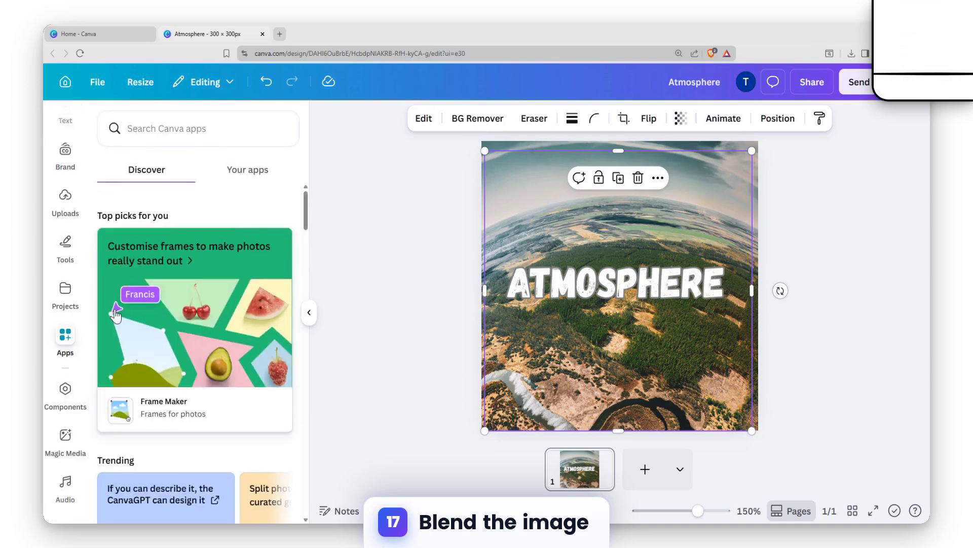
pyautogui.click(231, 130)
pyautogui.write('blen')
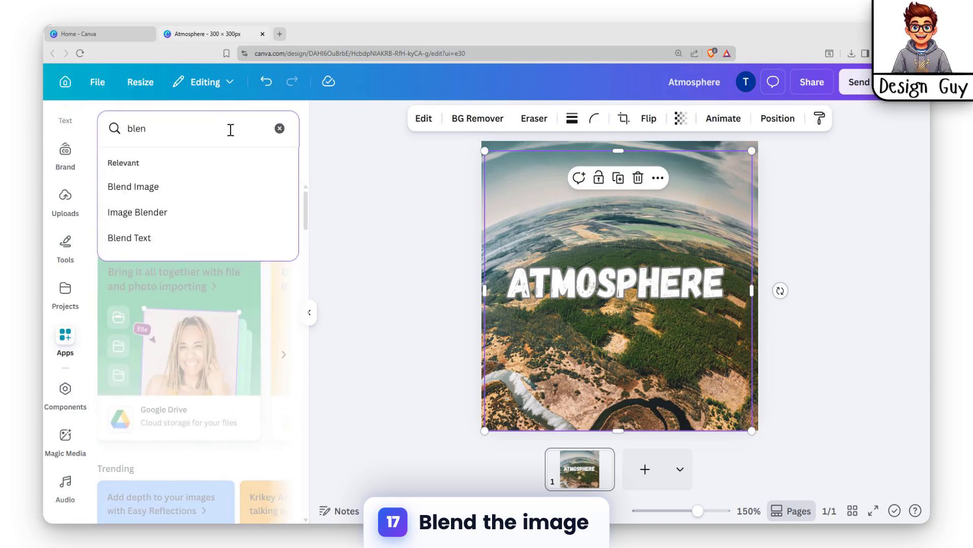
pyautogui.click(156, 188)
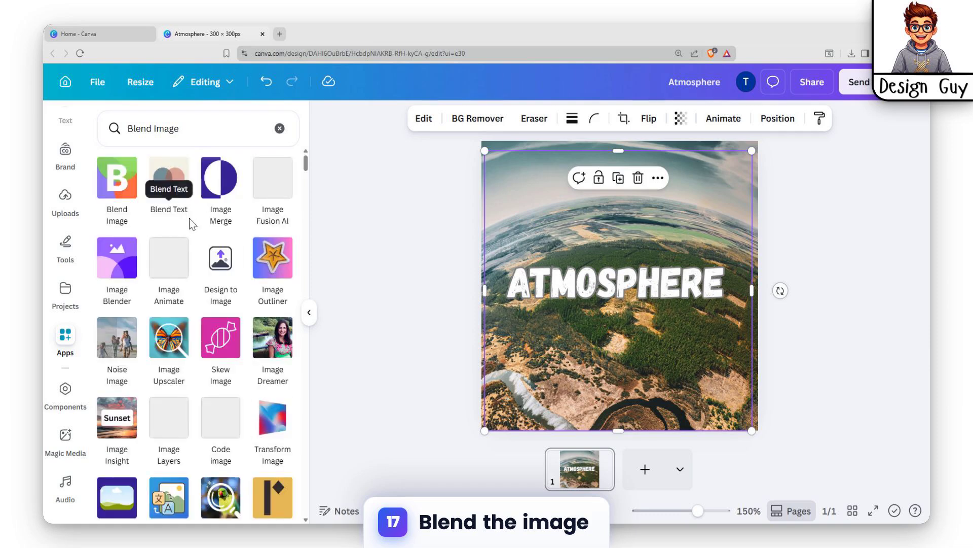
pyautogui.click(128, 190)
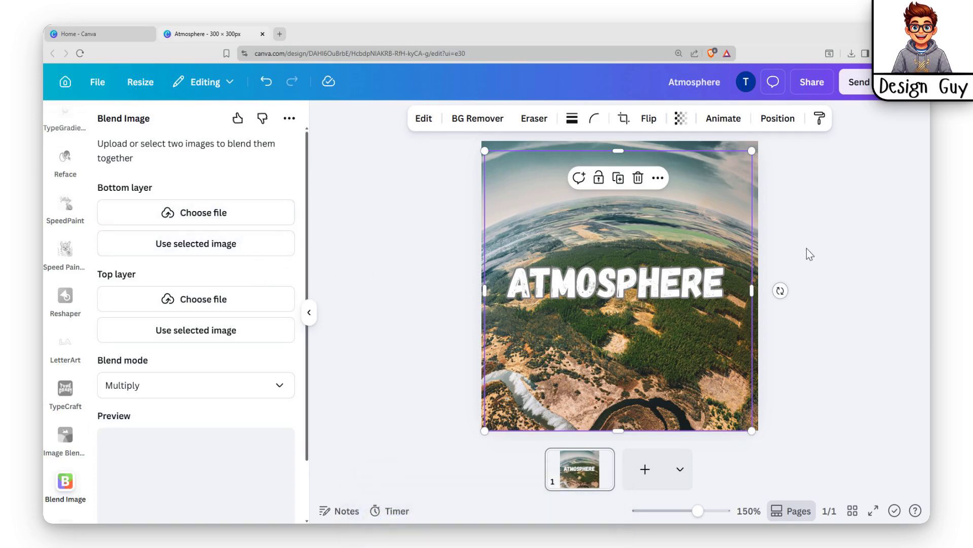
pyautogui.click(206, 249)
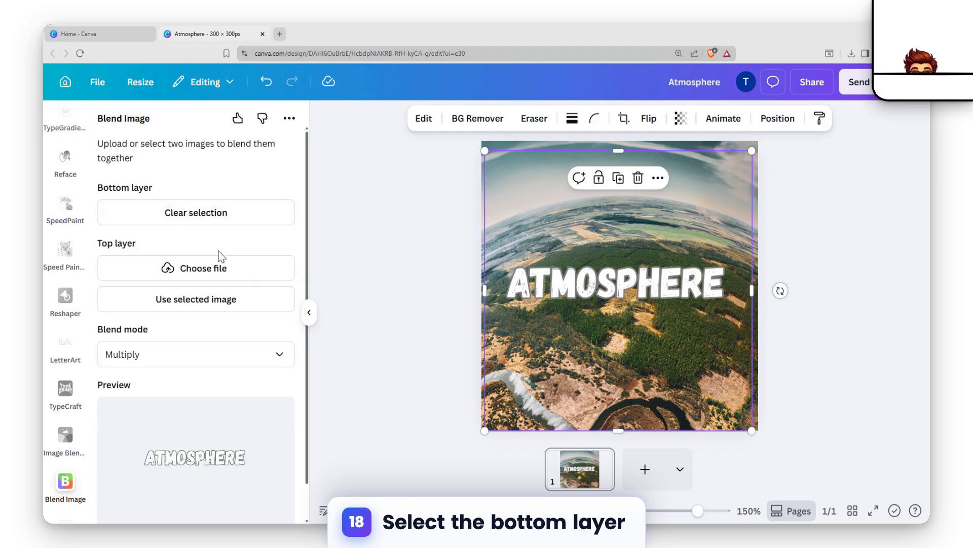
pyautogui.click(502, 141)
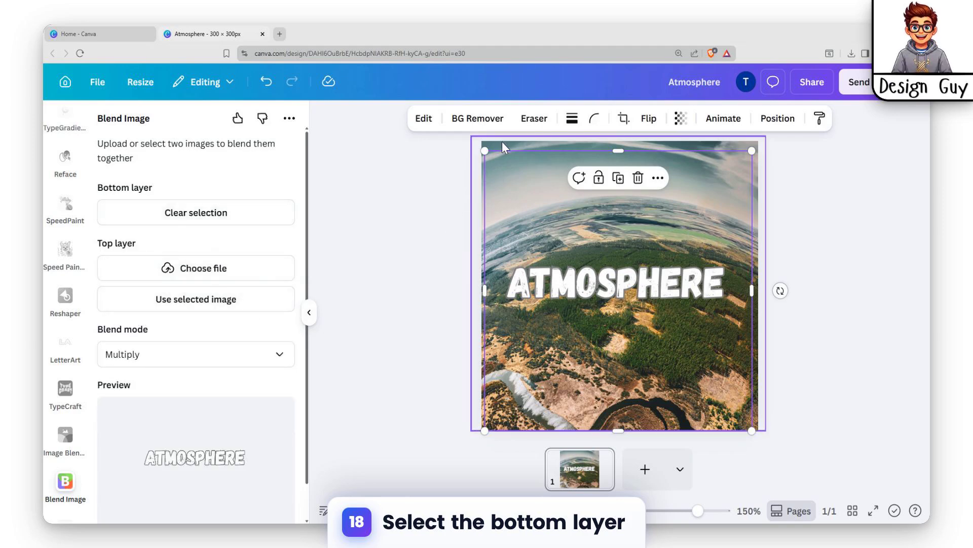
pyautogui.click(214, 306)
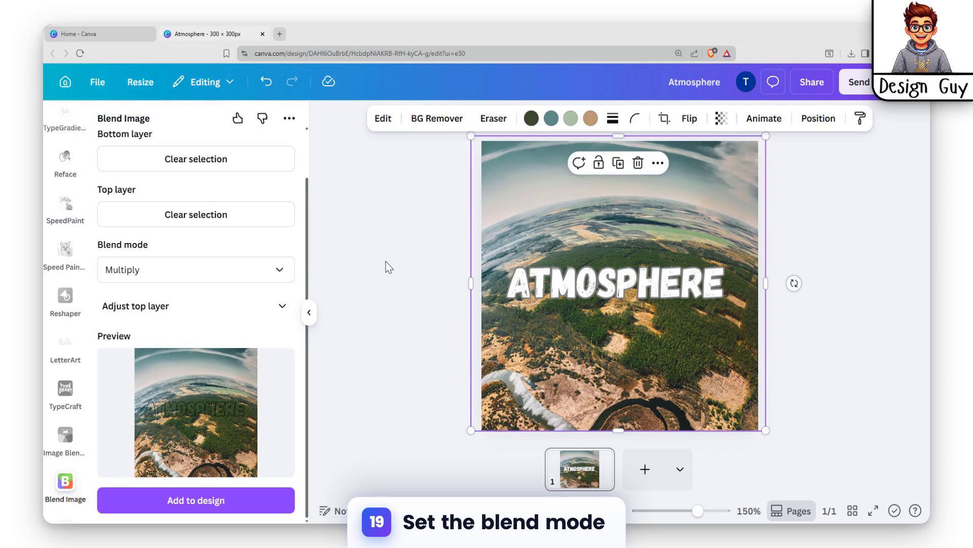
pyautogui.click(253, 214)
pyautogui.click(198, 300)
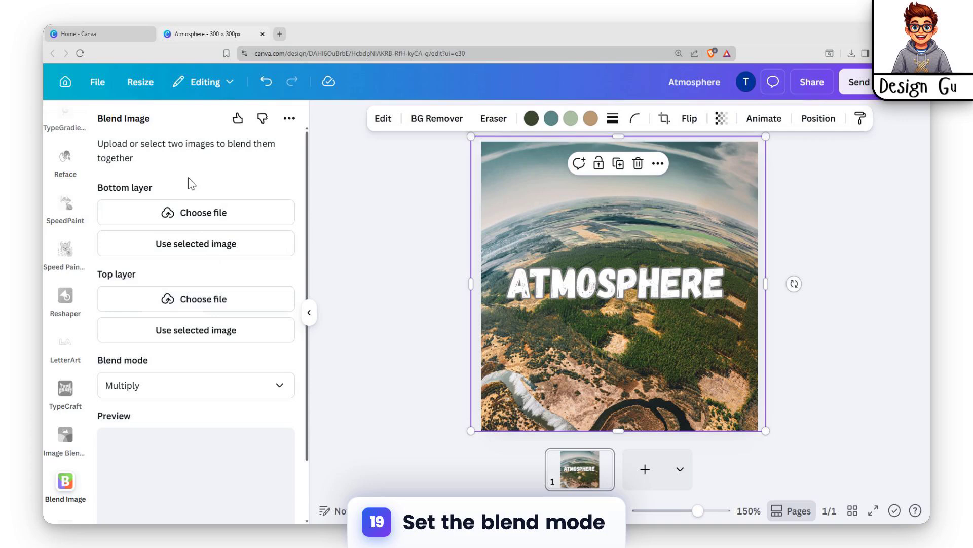
# Step: Blend the photo as bottom layer with the "Atmosphere" image as top layer in Multiply mode, and add the result to the design
pyautogui.click(185, 248)
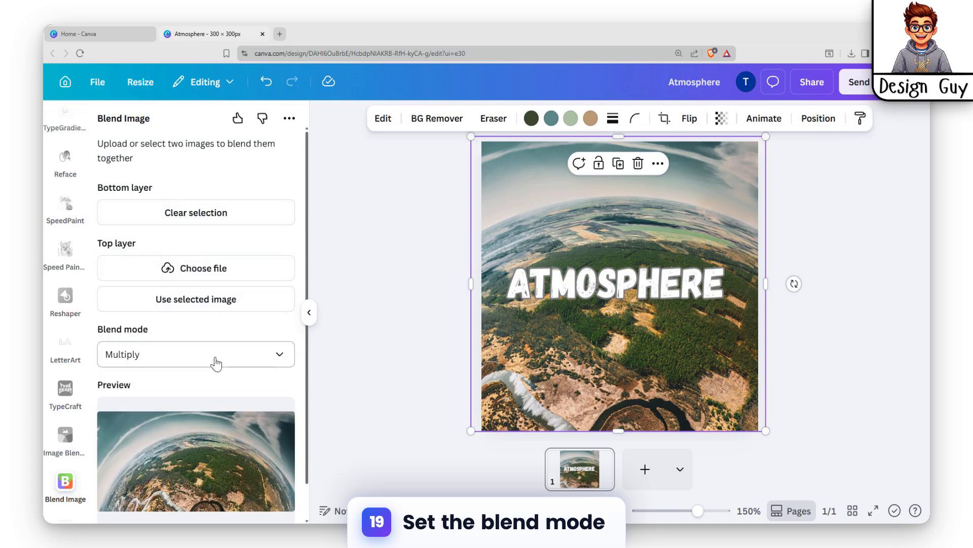
pyautogui.click(556, 277)
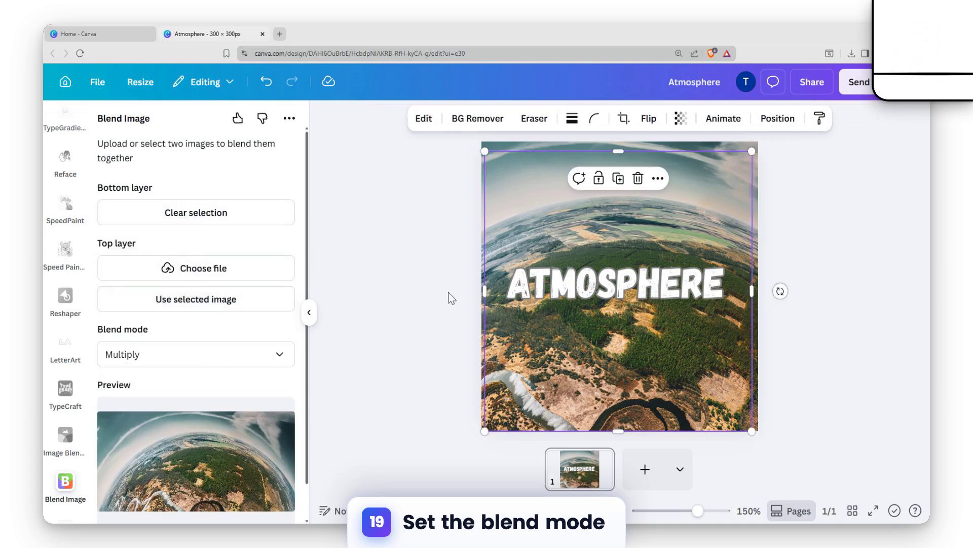
pyautogui.click(182, 304)
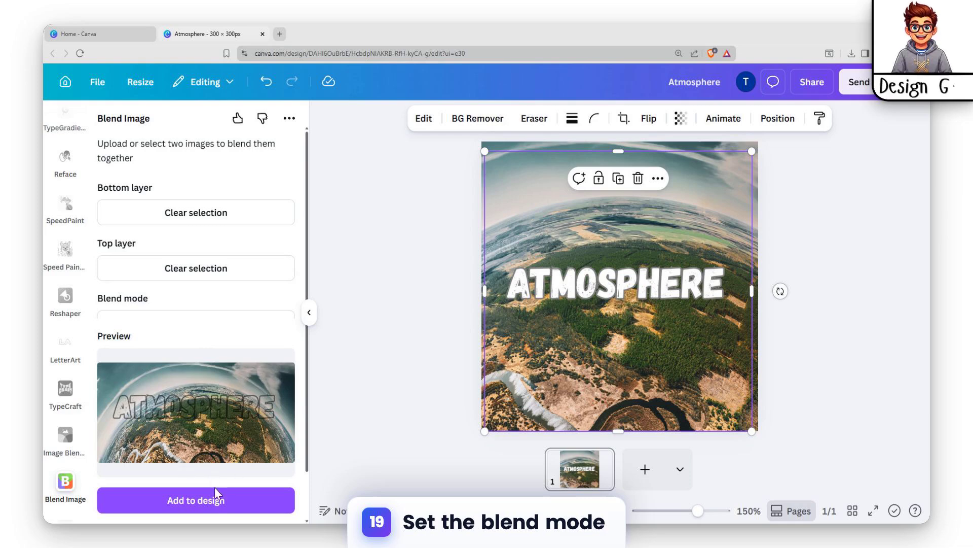
pyautogui.click(204, 502)
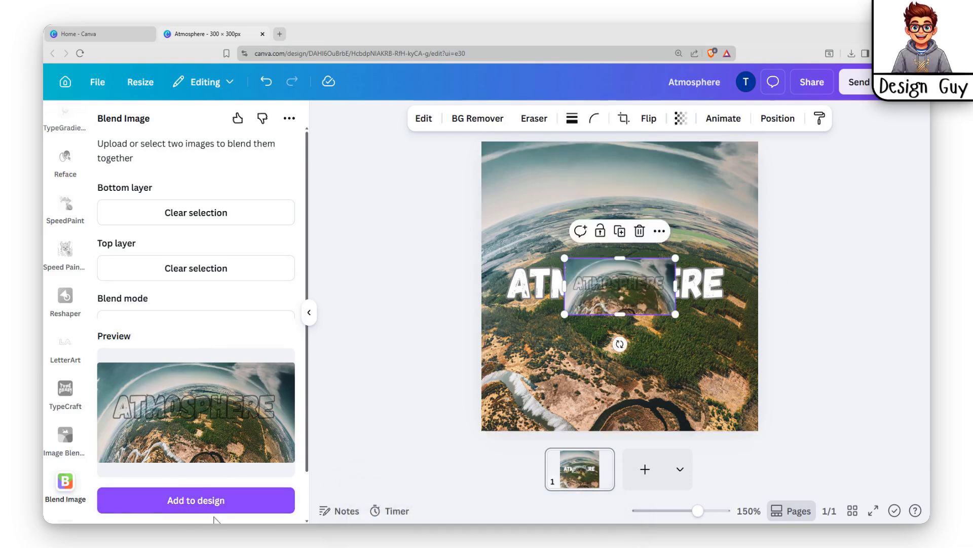
pyautogui.scroll(-1, 221, 303)
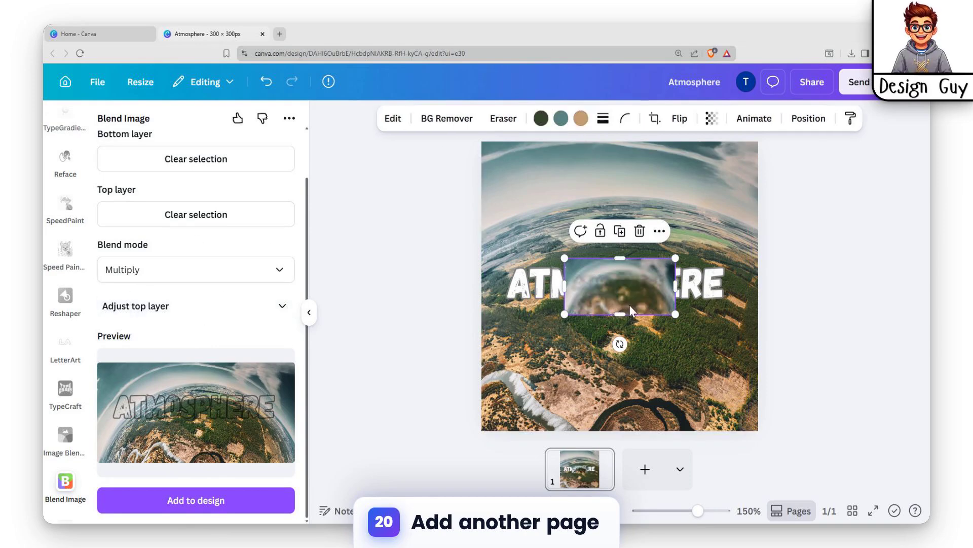
# Step: Cut the blended image from page 1, add a new page, and paste the image there
pyautogui.hotkey('ctrl', 'x')
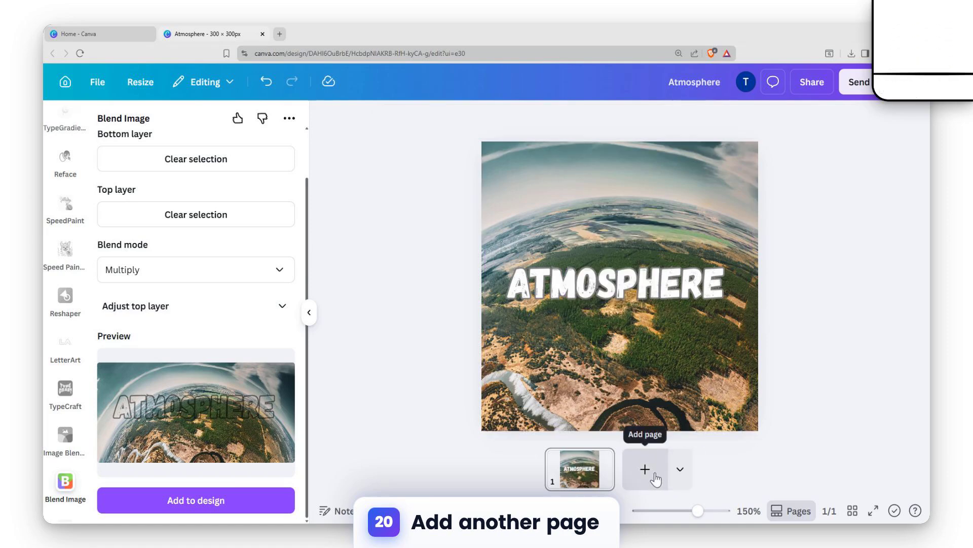
pyautogui.click(646, 471)
pyautogui.hotkey('ctrl', 'v')
# Step: Set the blended image on page 2 as the page background, and detach it from the background
pyautogui.rightClick(652, 296)
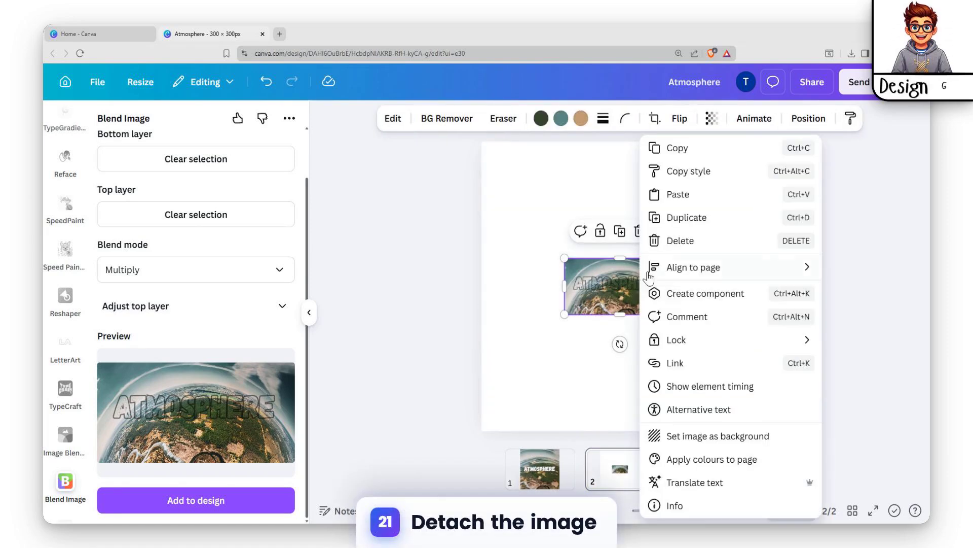
pyautogui.click(715, 435)
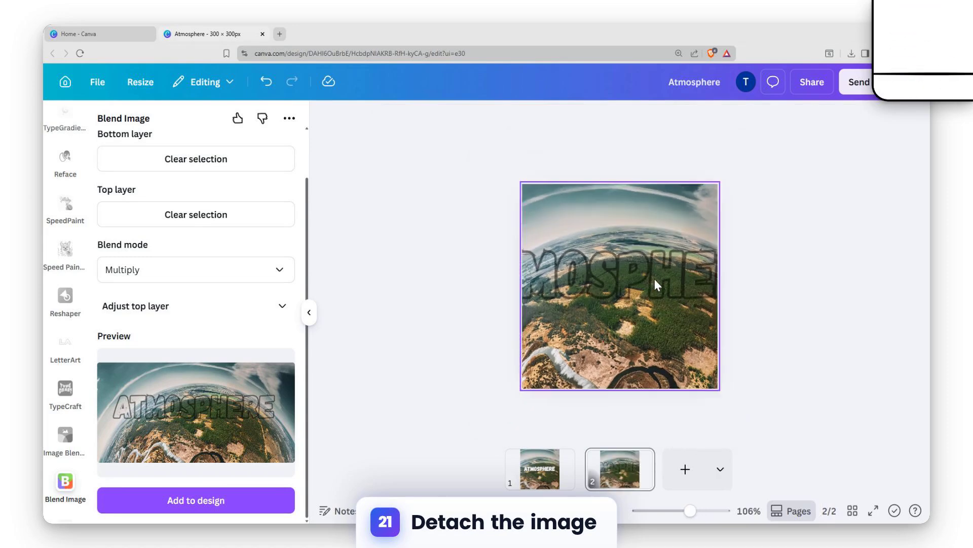
pyautogui.rightClick(630, 227)
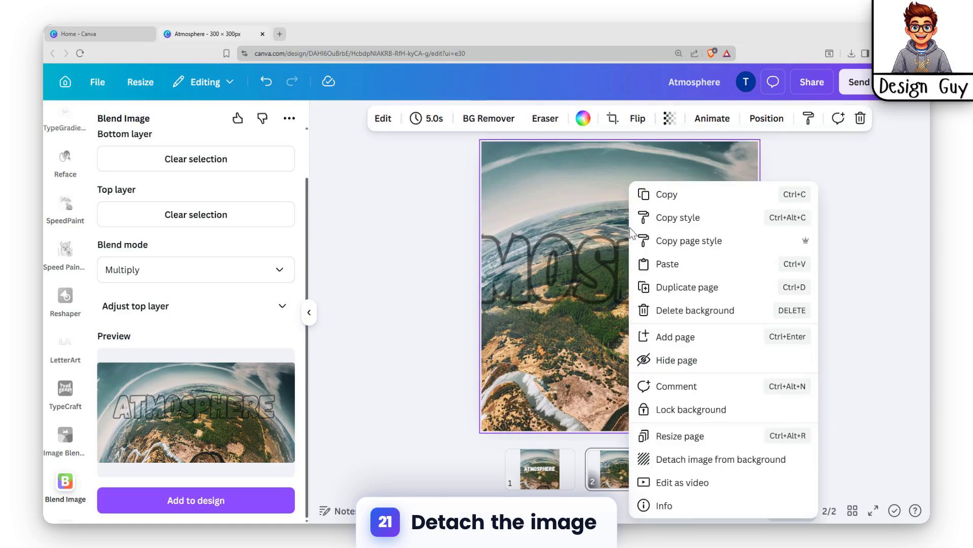
pyautogui.click(710, 460)
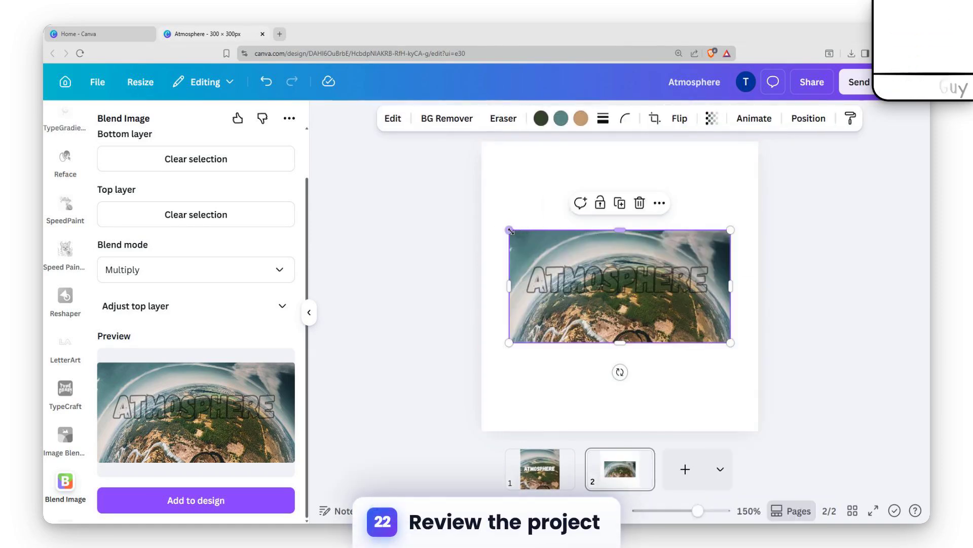
# Step: Enlarge the blended image on page 2 to span the full page width and extend it slightly downward
pyautogui.moveTo(509, 230); pyautogui.dragTo(481, 216)
pyautogui.moveTo(729, 276); pyautogui.dragTo(759, 279)
pyautogui.moveTo(623, 339); pyautogui.dragTo(618, 373)
pyautogui.click(414, 257)
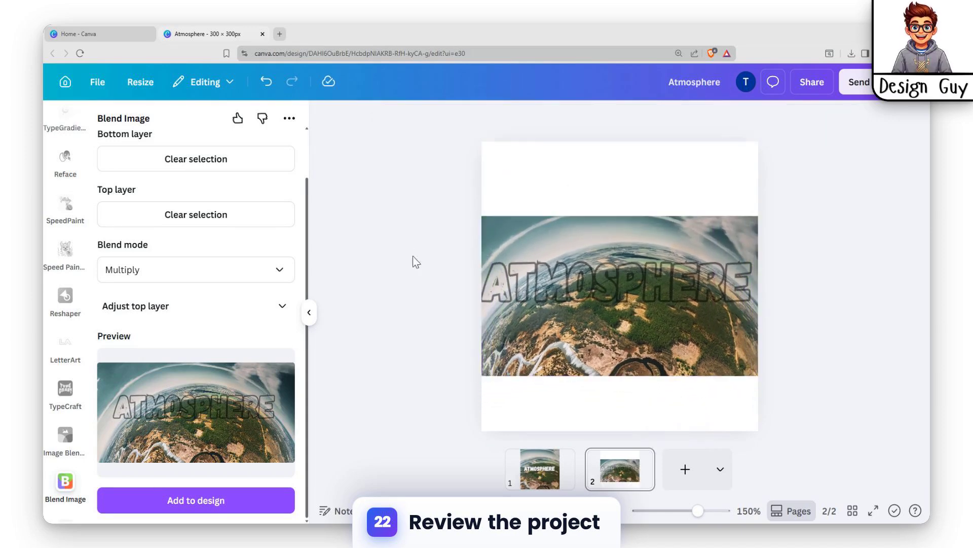
# Step: Move the "Atmosphere" image slightly down on page 1 and return to page 2
pyautogui.click(552, 477)
pyautogui.click(580, 374)
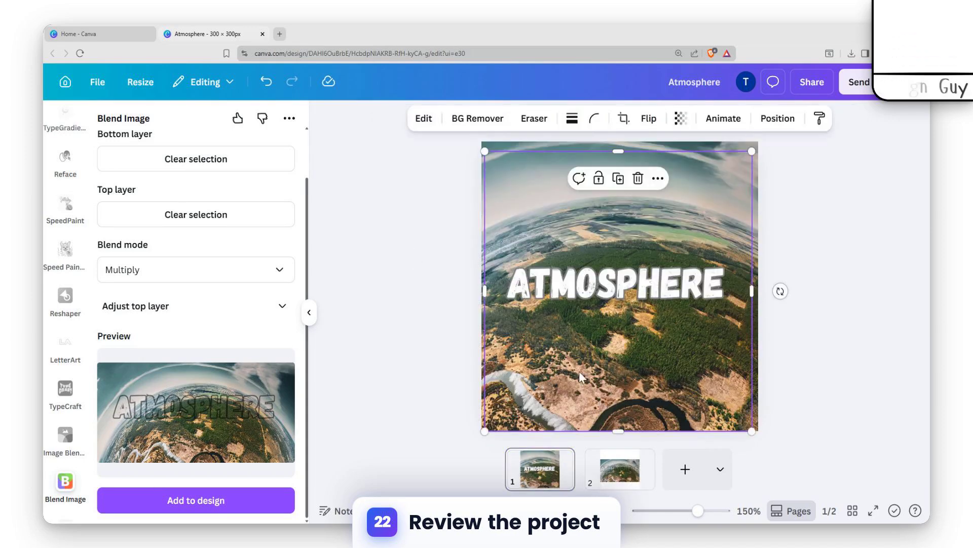
pyautogui.moveTo(610, 299); pyautogui.dragTo(616, 330)
pyautogui.click(624, 474)
# Step: Move the blended image slightly up on page 2, keeping it flush with both side edges
pyautogui.click(795, 278)
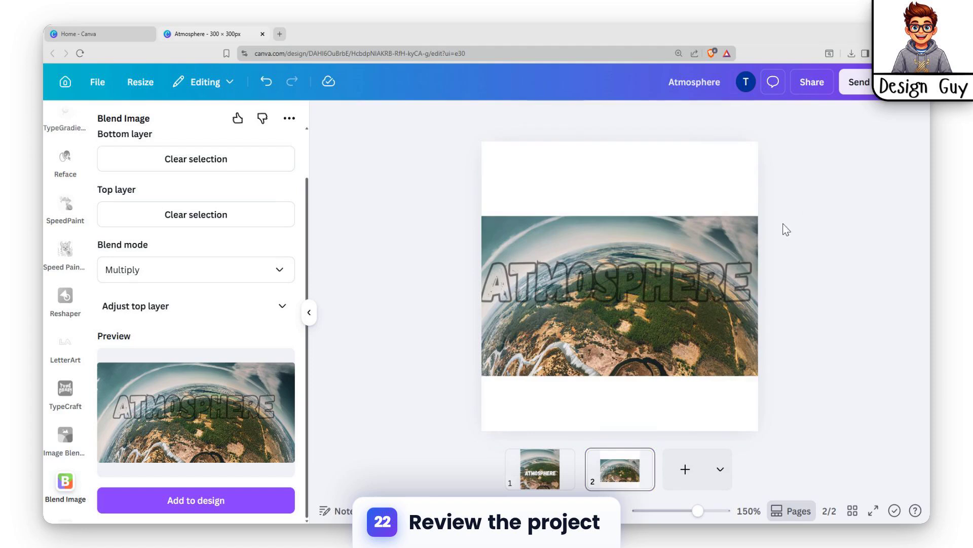
pyautogui.click(701, 270)
pyautogui.click(827, 219)
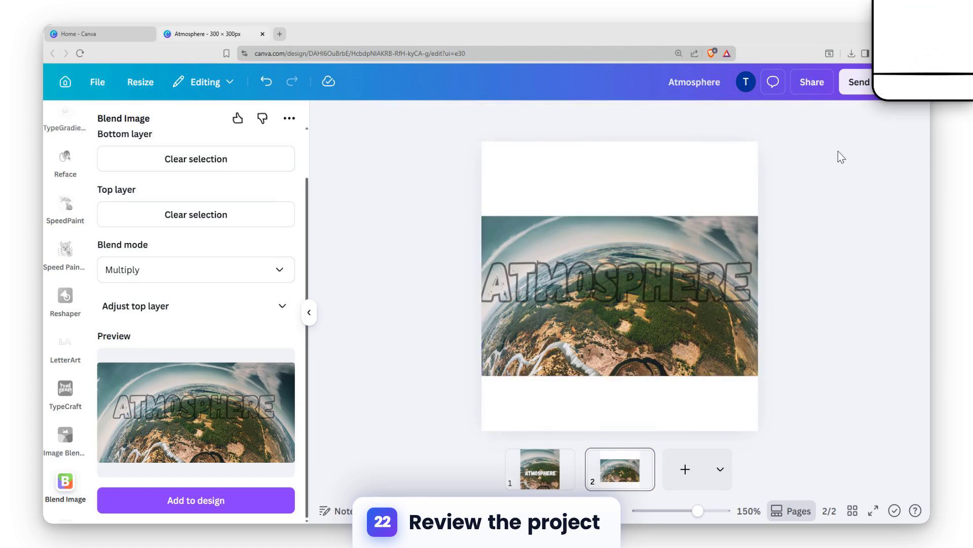
pyautogui.moveTo(667, 247)
pyautogui.mouseDown()
pyautogui.moveTo(668, 286)
pyautogui.moveTo(668, 237)
pyautogui.mouseUp()
pyautogui.click(787, 284)
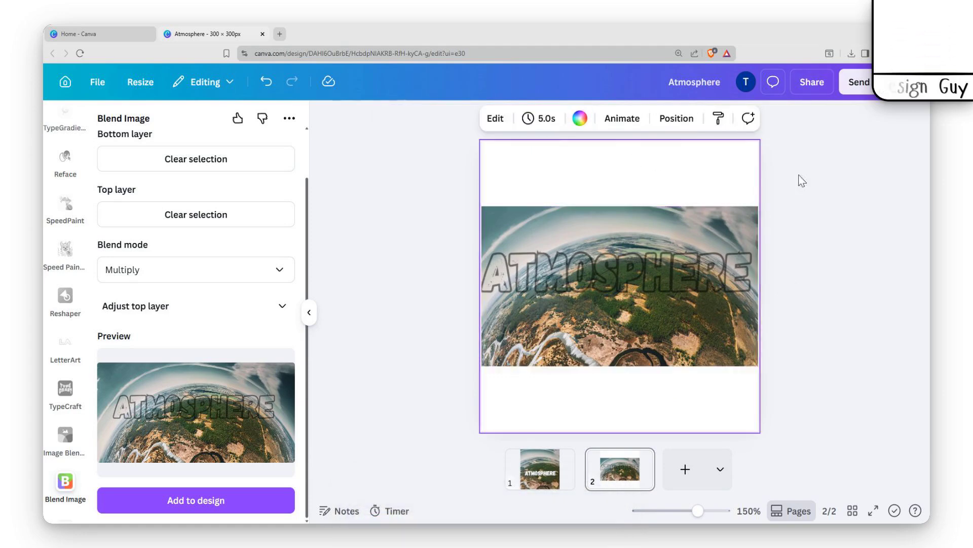
# Step: Download only page 2 as a PNG at size 3.125 with a transparent background
pyautogui.click(812, 86)
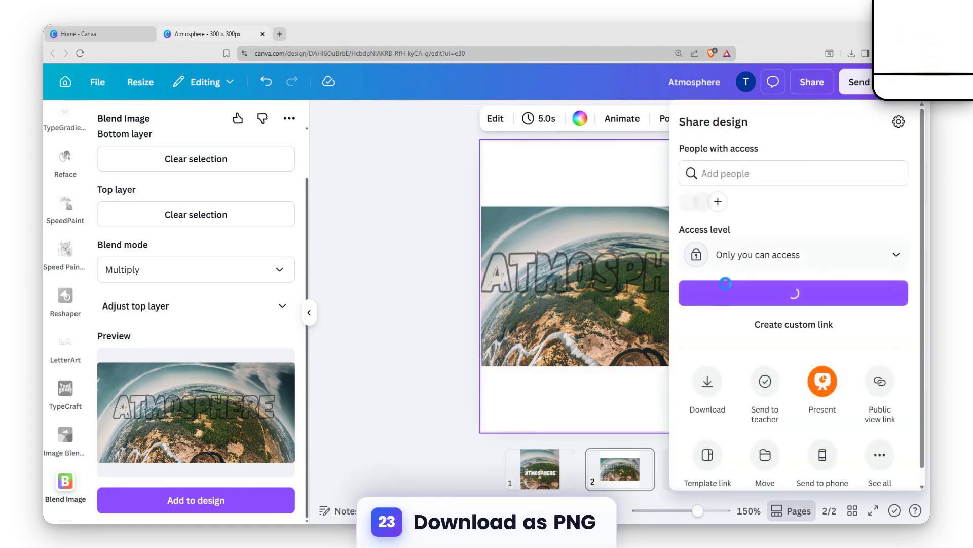
pyautogui.click(718, 395)
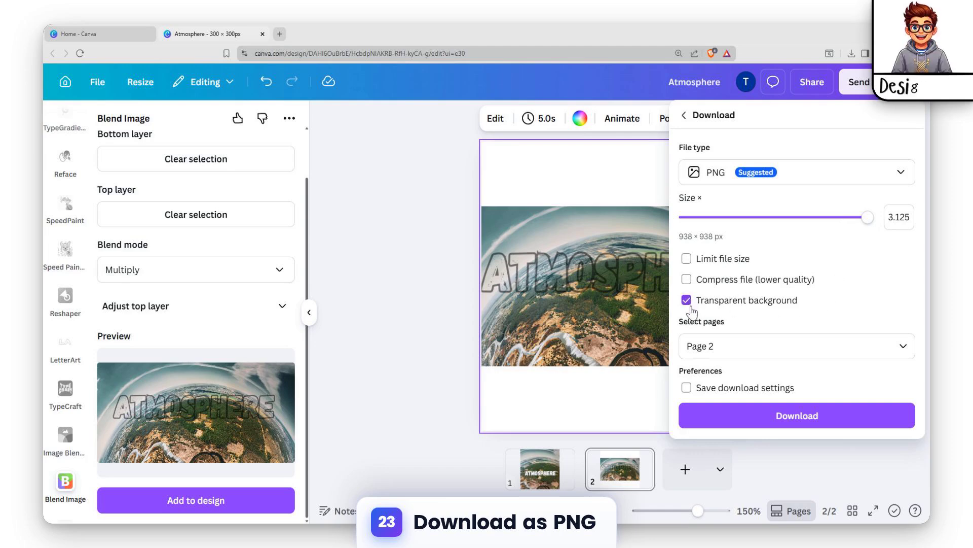
pyautogui.click(570, 415)
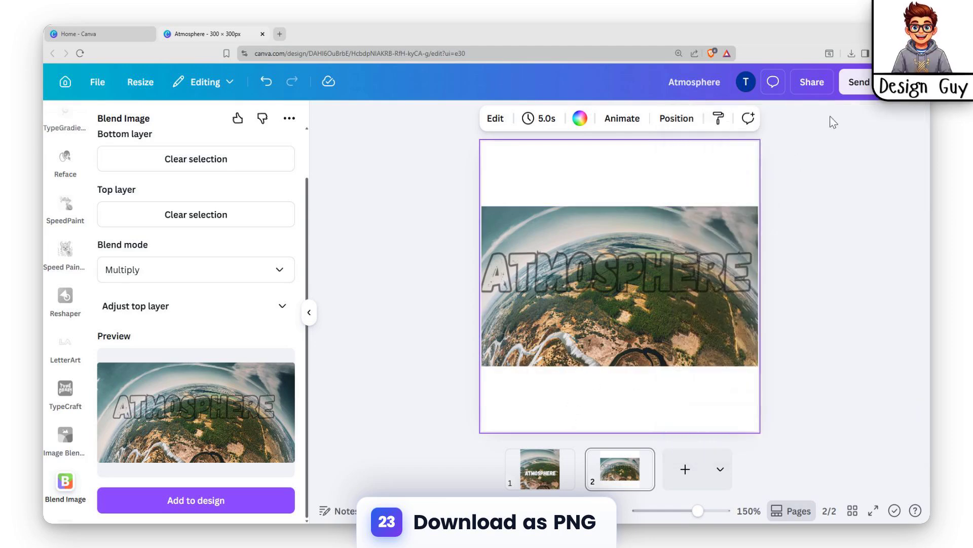
pyautogui.click(811, 81)
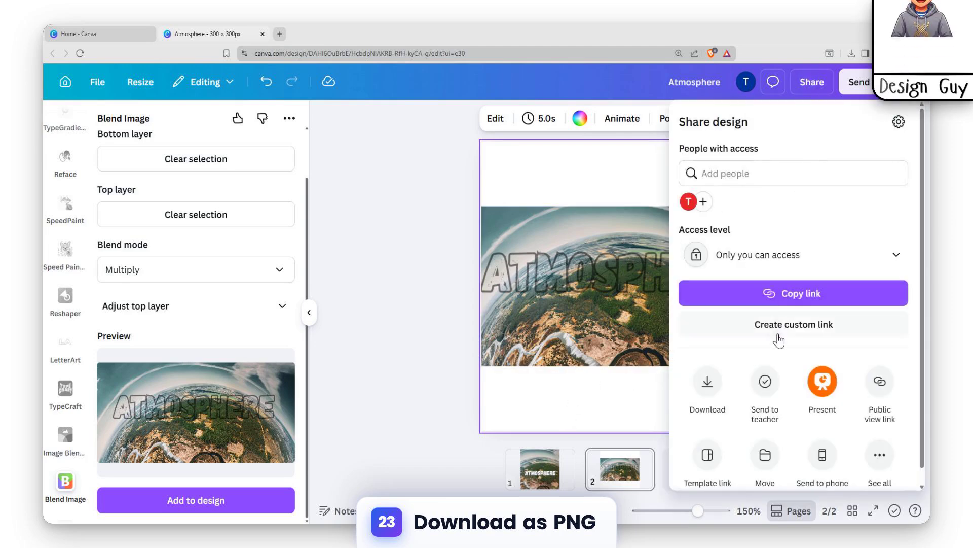
pyautogui.click(816, 86)
pyautogui.click(817, 90)
pyautogui.scroll(-1, 791, 329)
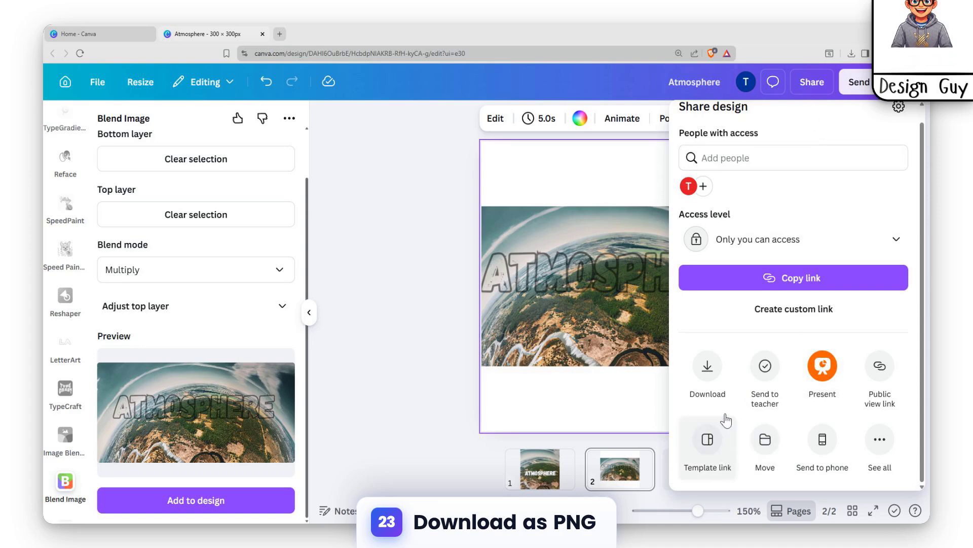
pyautogui.click(710, 364)
pyautogui.click(848, 424)
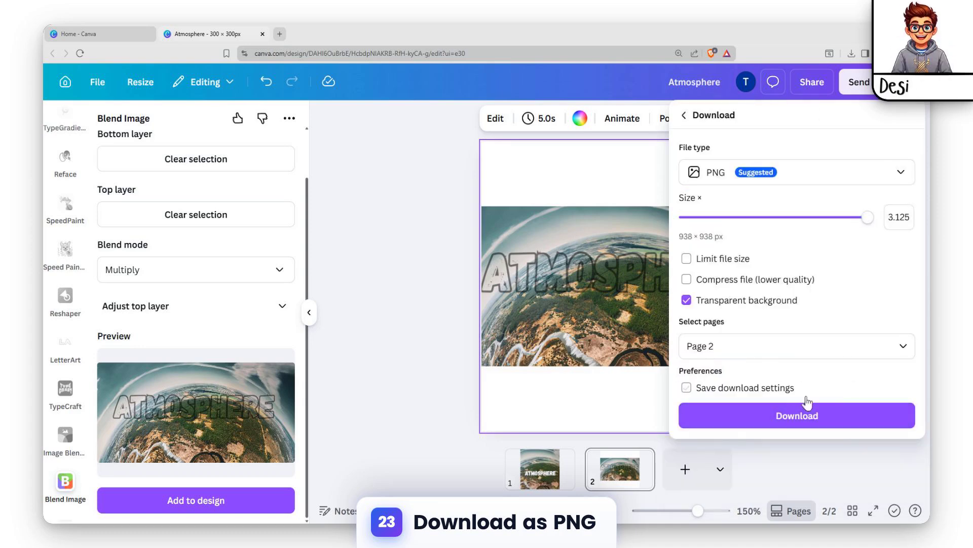
pyautogui.click(717, 428)
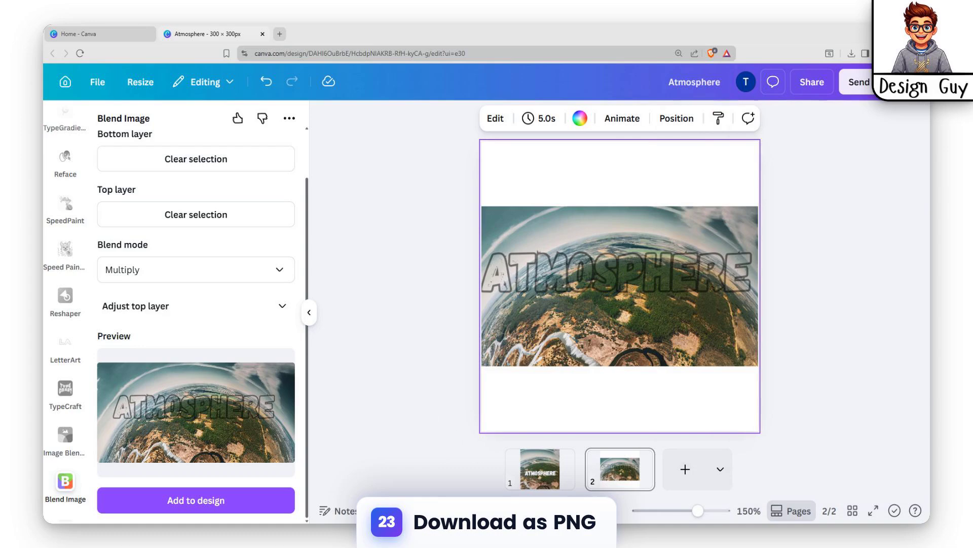